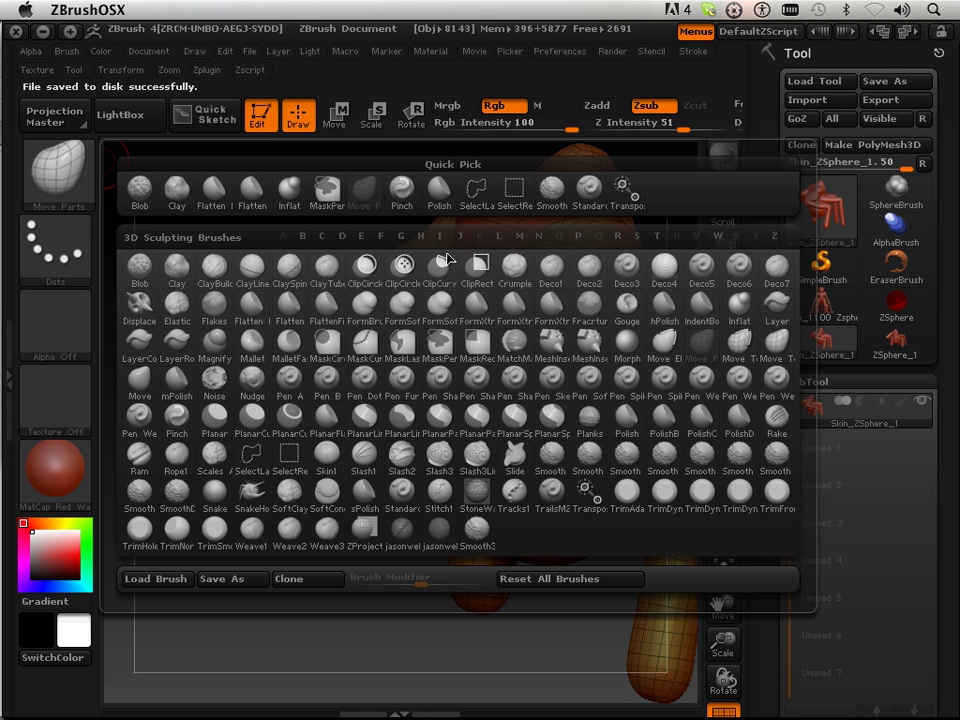
Build up muscle forms on the creature's front upper arm and elbow with the Standard brush
click(589, 188)
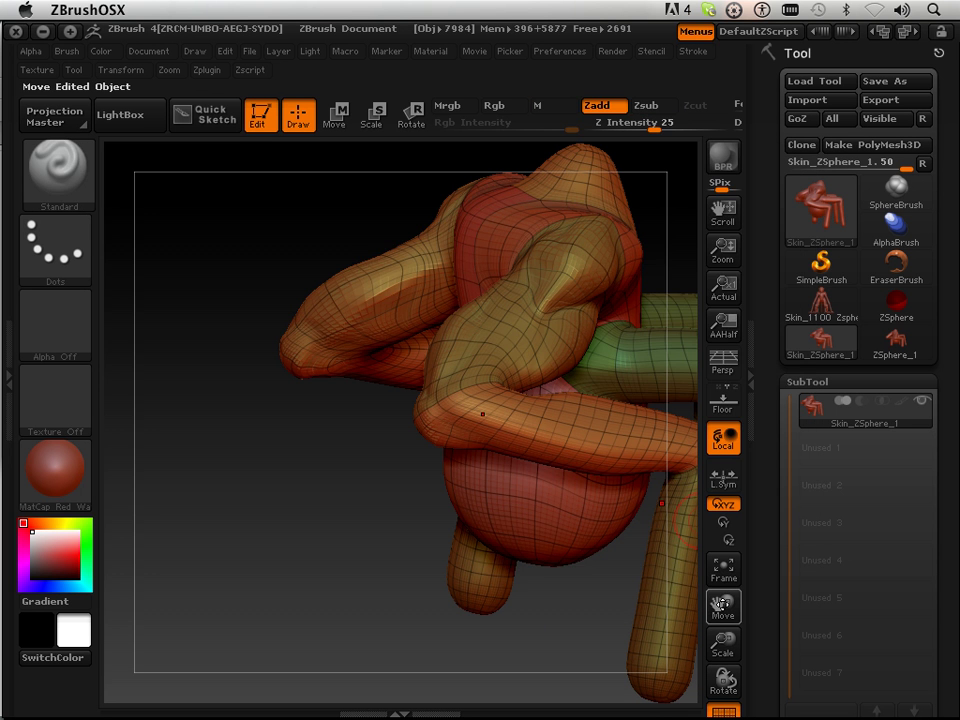
drag(722, 607, 638, 652)
drag(617, 270, 608, 305)
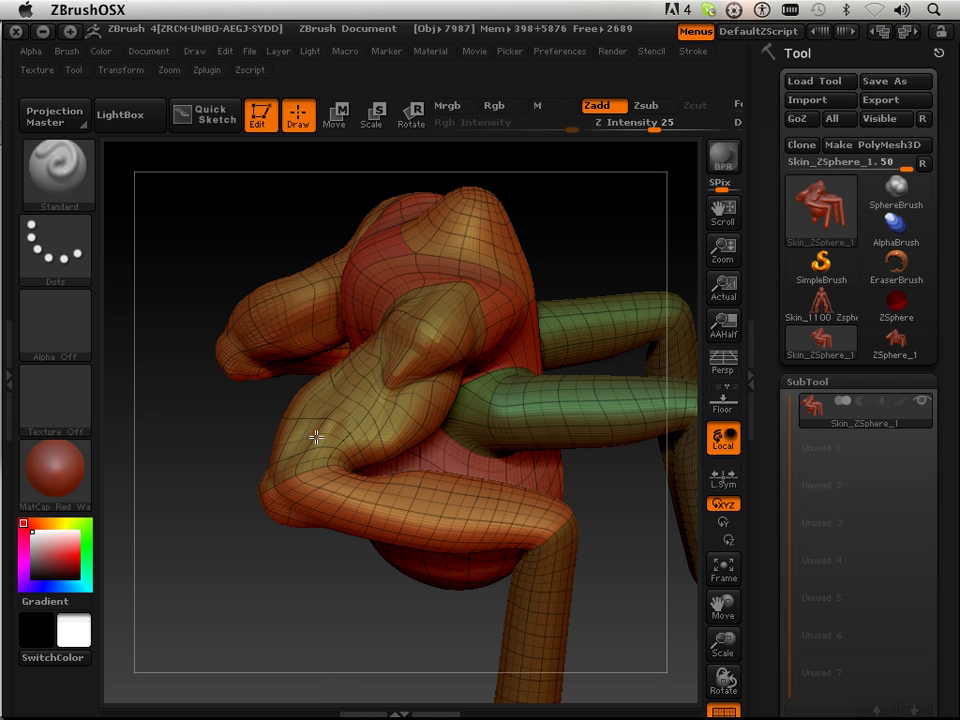
drag(316, 444, 308, 463)
mouse_move(325, 499)
mouse_down()
mouse_move(334, 500)
mouse_move(316, 502)
mouse_move(347, 504)
mouse_move(355, 494)
mouse_up()
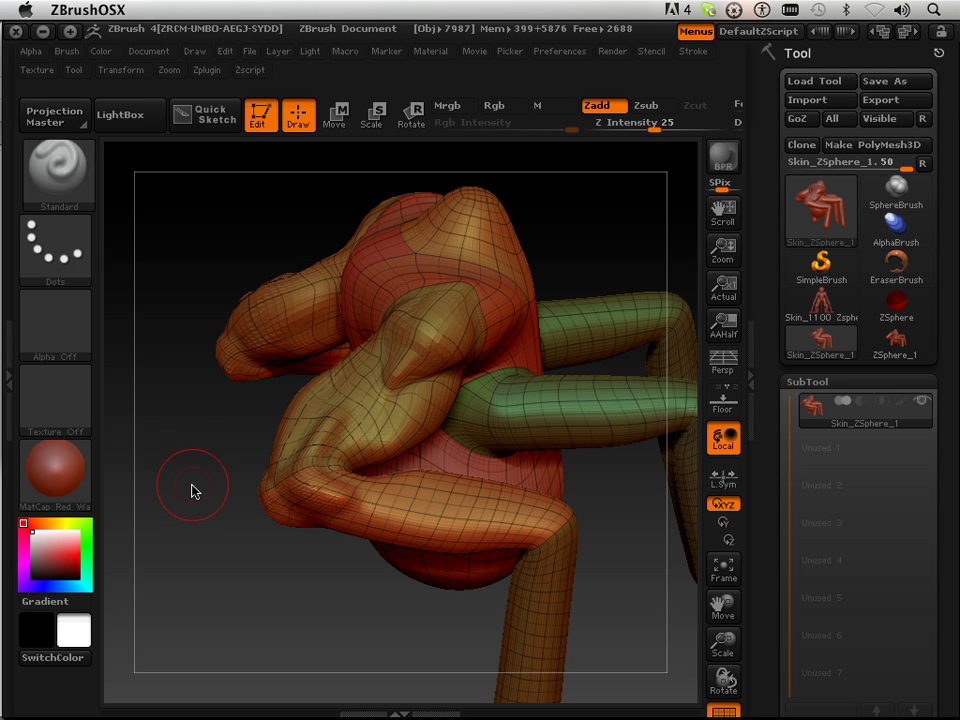
mouse_move(184, 516)
mouse_down()
mouse_move(221, 536)
mouse_move(208, 553)
mouse_move(199, 529)
mouse_up()
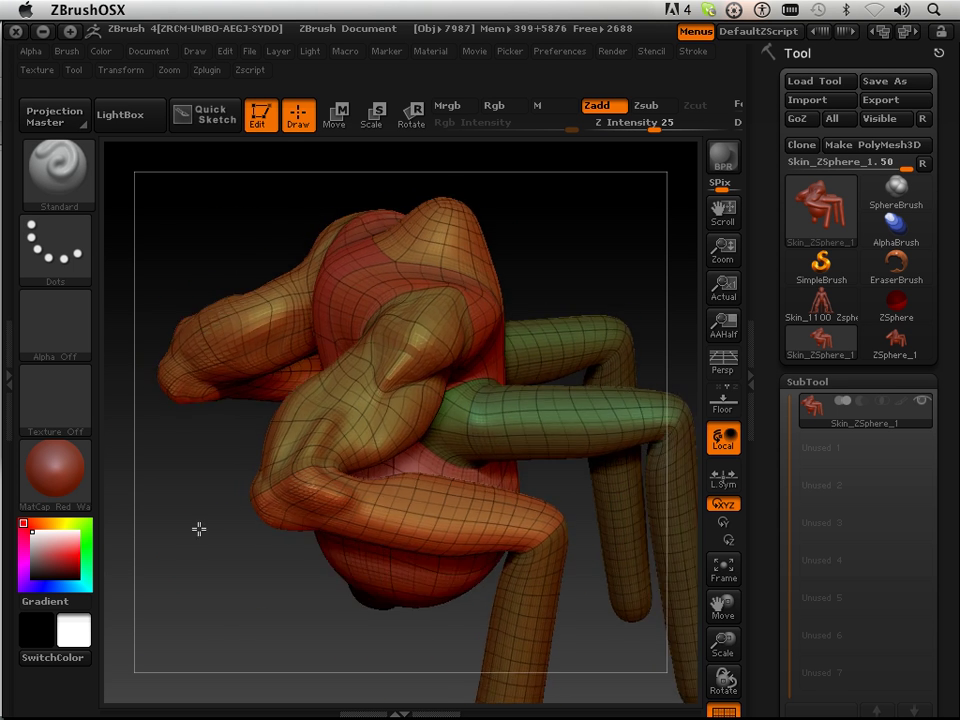
Reshape the upper-arm muscles with the Move Parts brush and smooth the surface below the shoulder
click(60, 168)
click(706, 347)
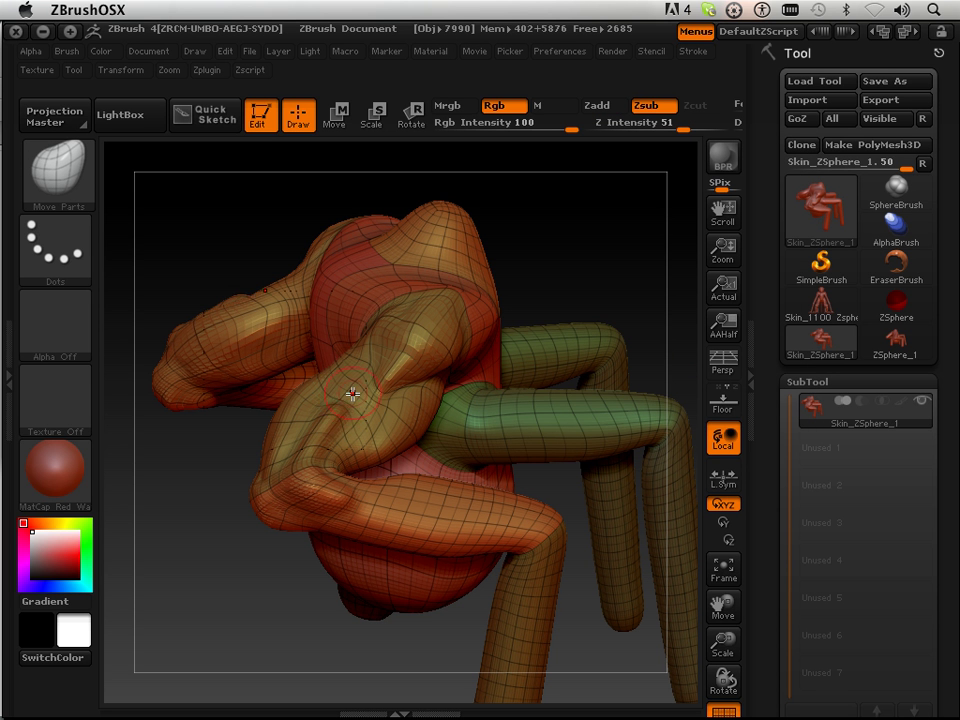
drag(208, 556, 225, 555)
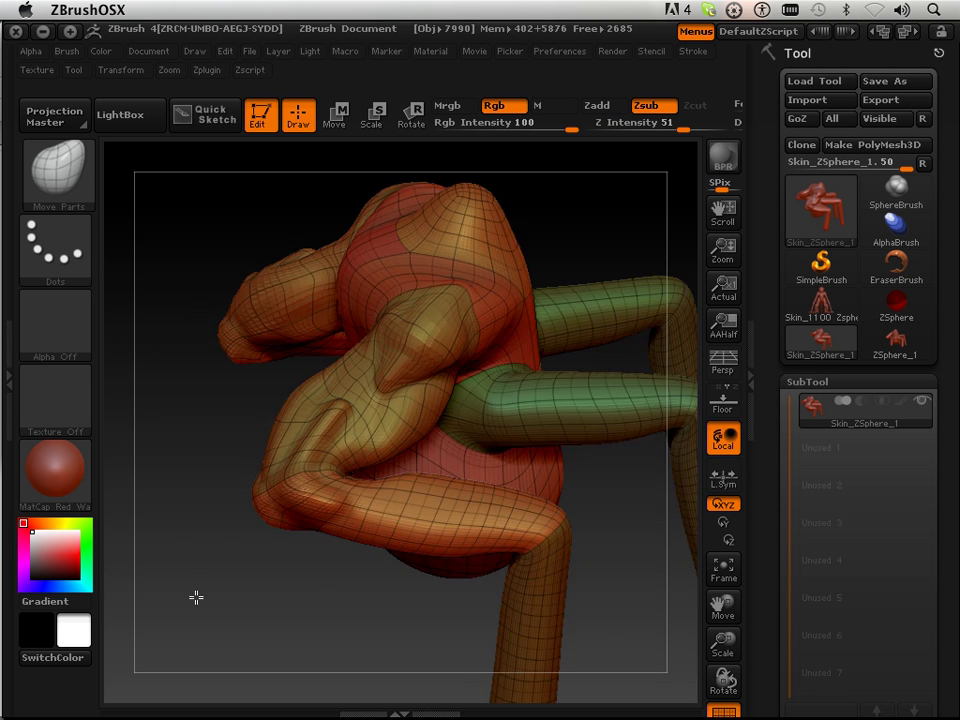
key(shift)
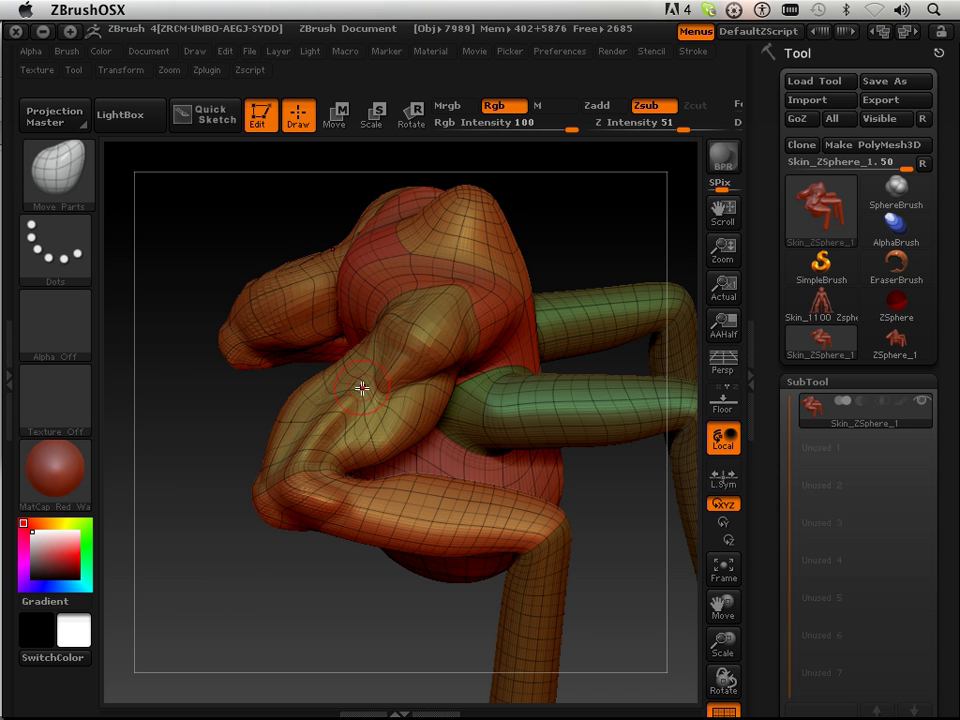
key(shift)
key(shift)
Refine the contours of the elbow and upper forearm with Move Parts, smoothing the transitions
mouse_move(300, 654)
mouse_down()
mouse_move(314, 571)
mouse_move(356, 572)
mouse_move(341, 650)
mouse_up()
mouse_move(286, 624)
mouse_down()
mouse_move(240, 604)
mouse_move(317, 498)
mouse_up()
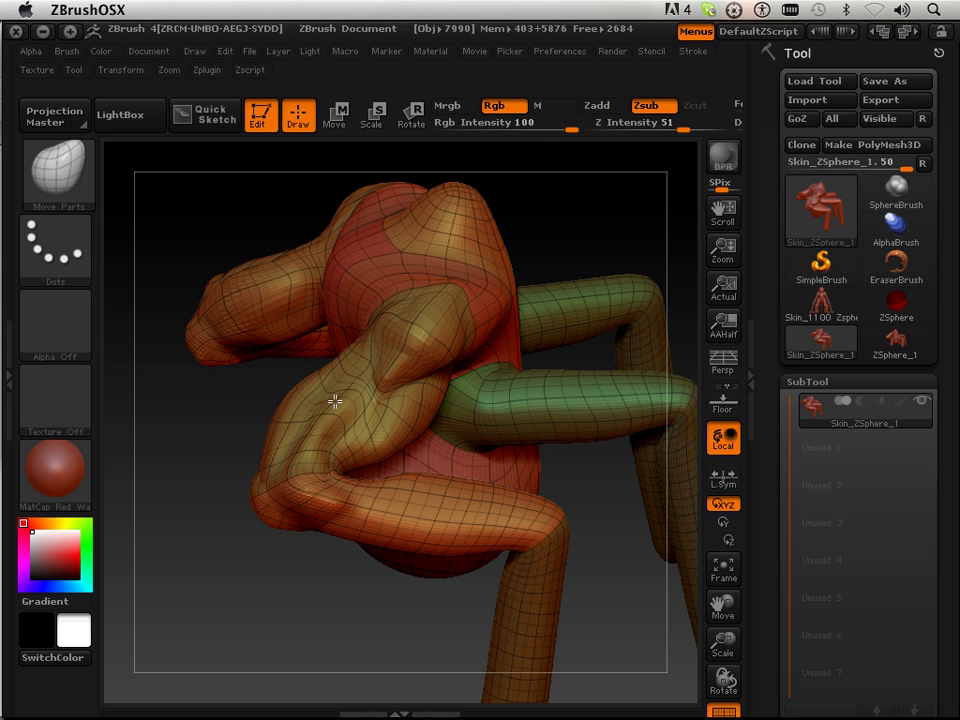
key(shift)
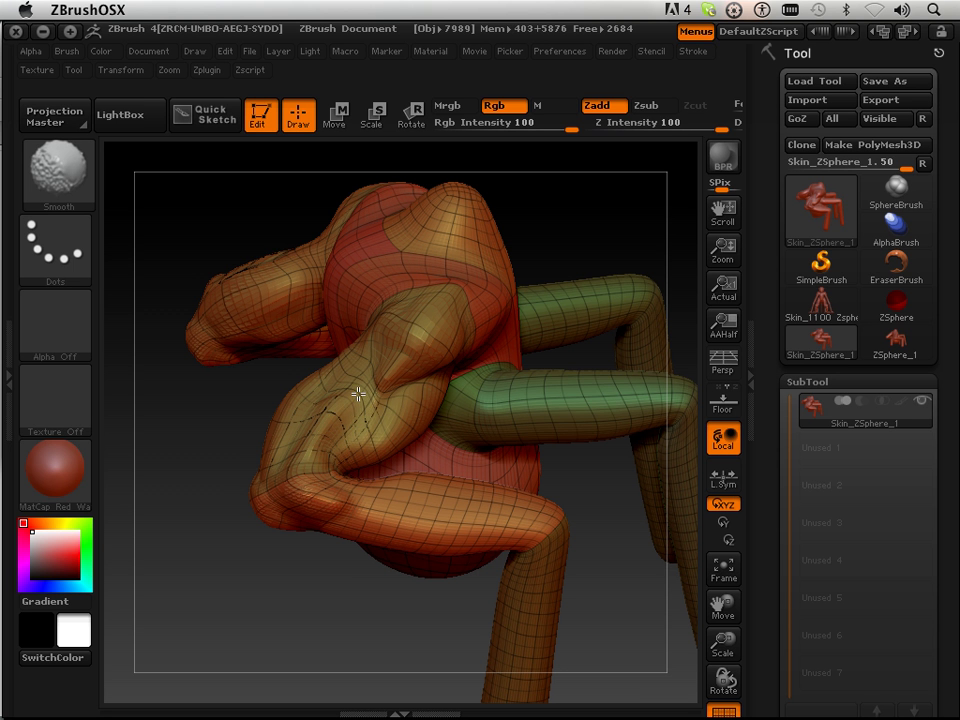
drag(326, 647, 346, 507)
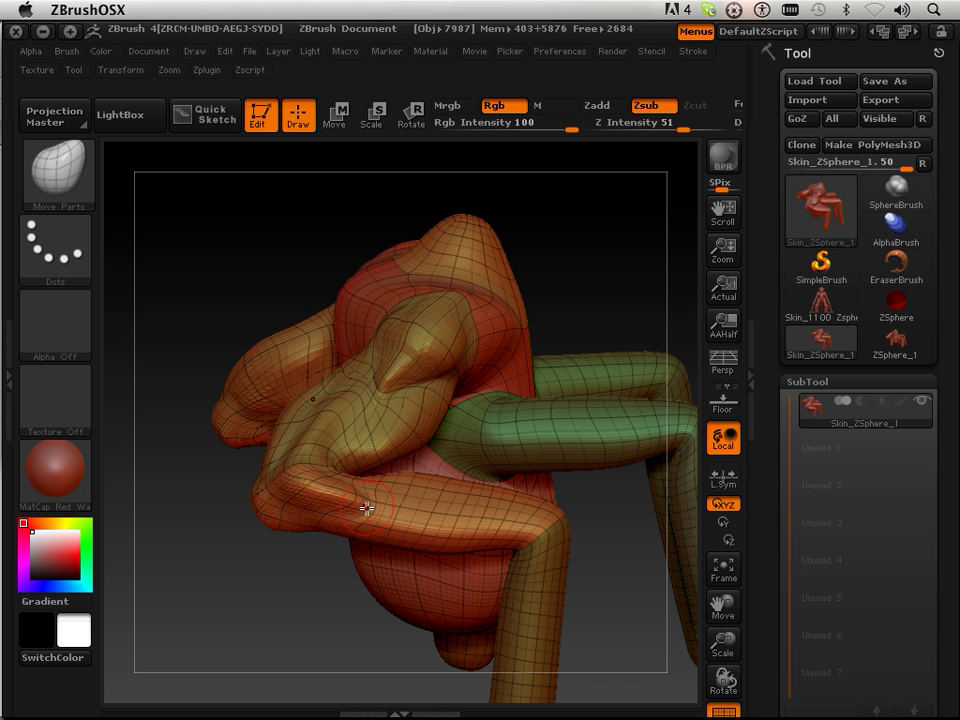
key(shift)
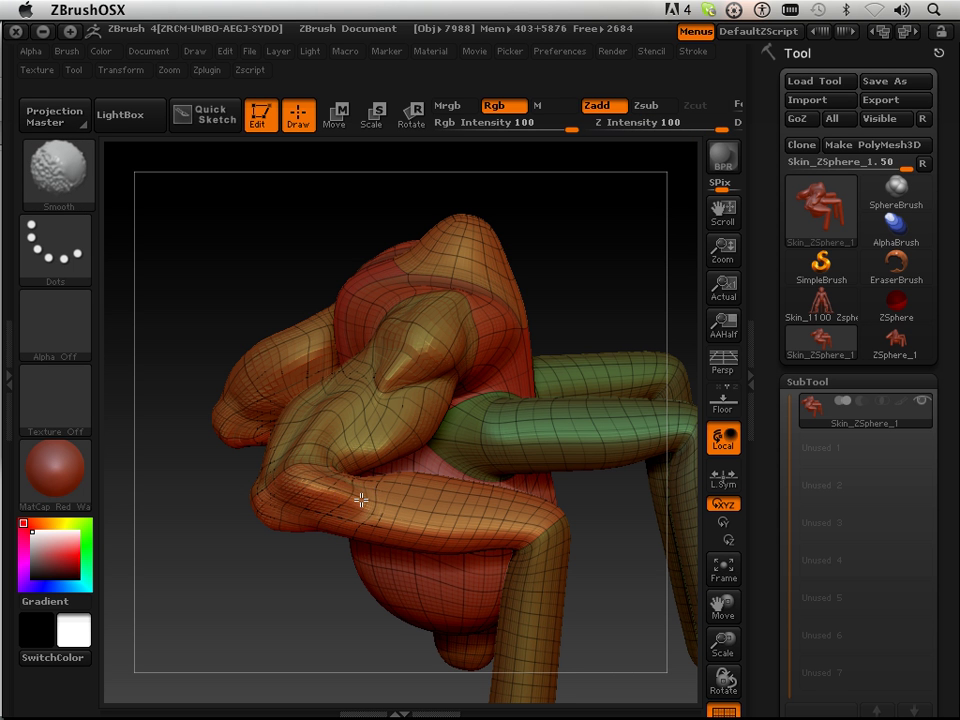
drag(289, 639, 304, 577)
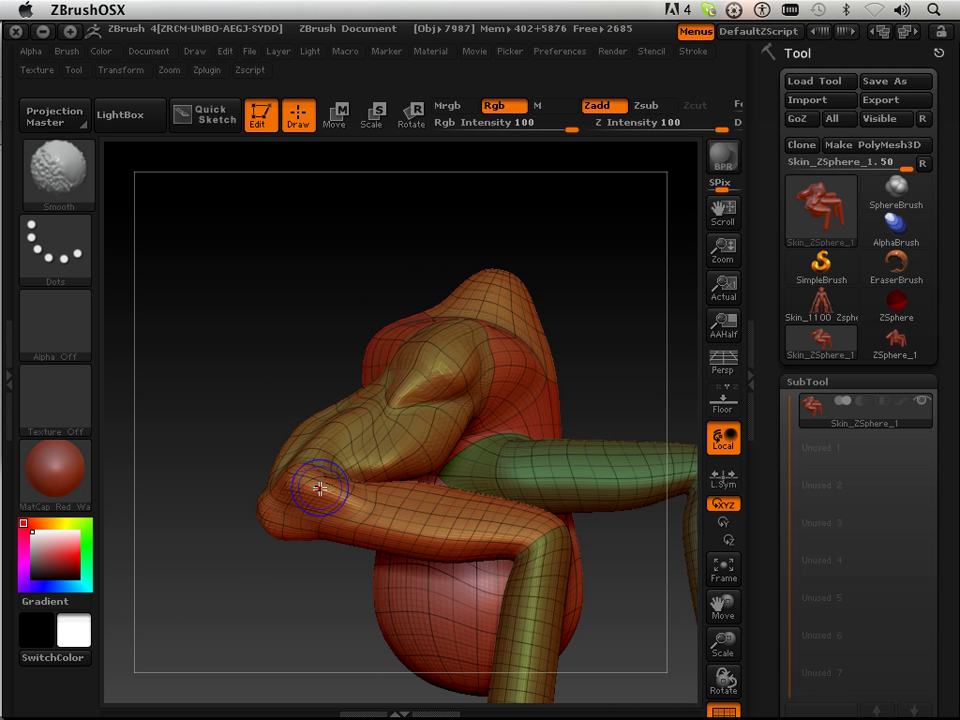
mouse_move(279, 632)
mouse_down()
mouse_move(328, 602)
mouse_move(235, 663)
mouse_move(251, 688)
mouse_move(285, 686)
mouse_move(283, 645)
mouse_move(251, 650)
mouse_move(257, 669)
mouse_move(300, 669)
mouse_move(319, 688)
mouse_move(366, 653)
mouse_move(336, 624)
mouse_move(364, 619)
mouse_move(332, 549)
mouse_move(425, 469)
mouse_move(373, 459)
mouse_move(319, 381)
mouse_up()
Flatten planes on the upper arm and elbow with the Flatten brush, turning the polyframe display off
click(74, 179)
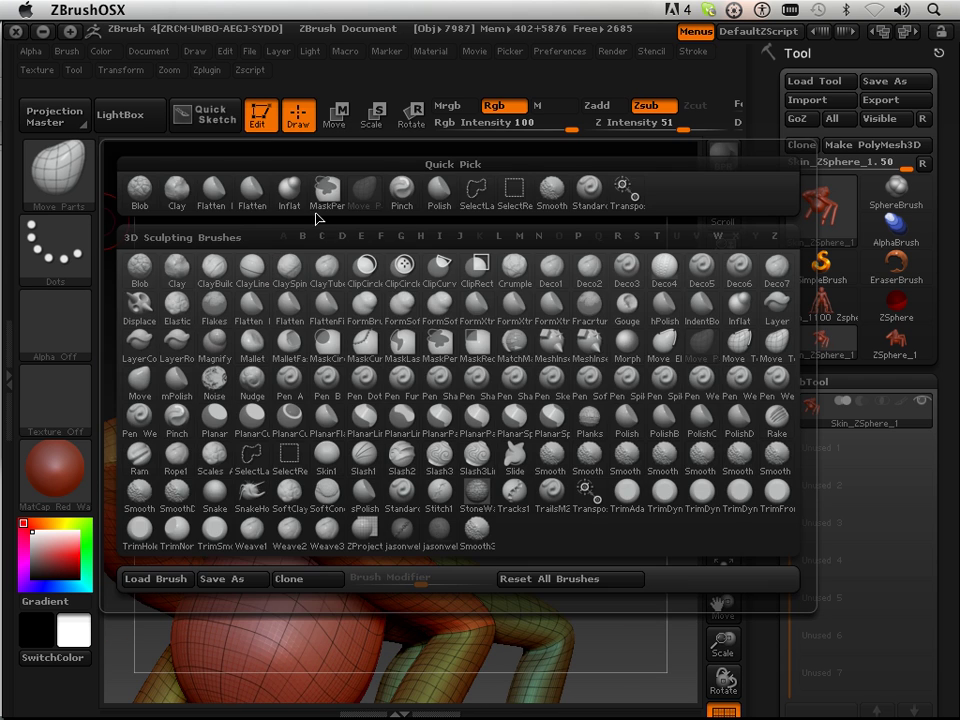
click(252, 195)
drag(513, 375, 390, 393)
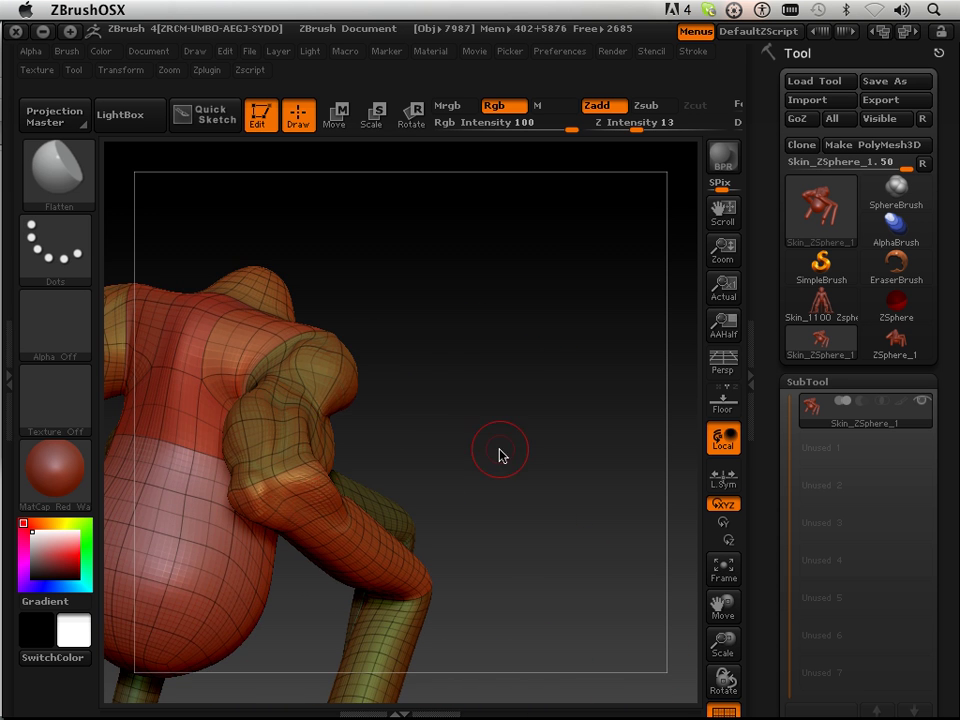
drag(521, 457, 431, 482)
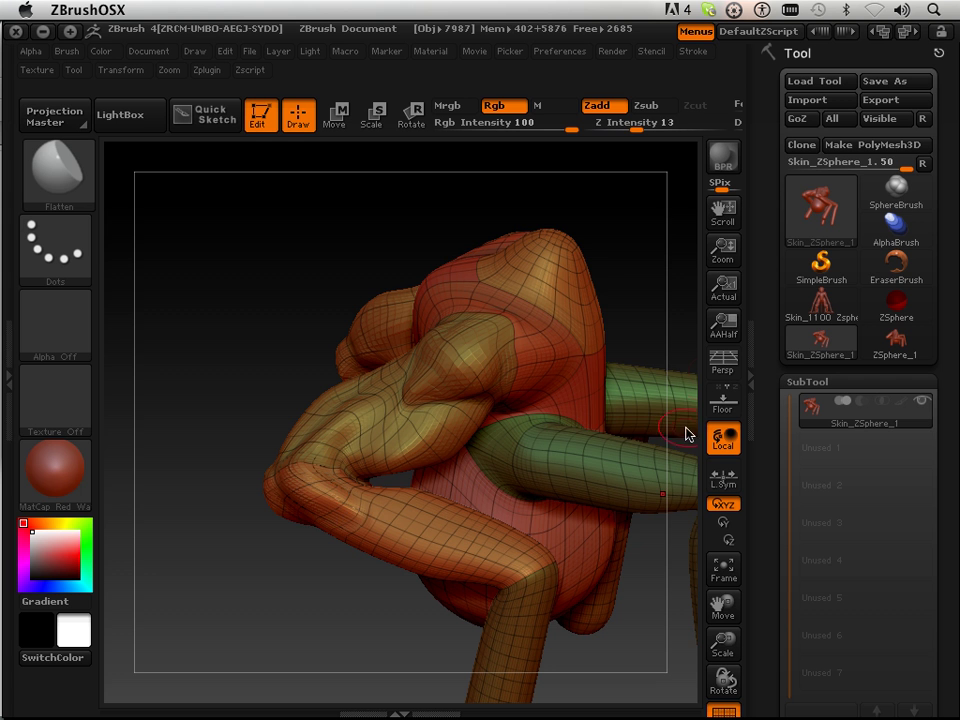
click(723, 711)
drag(289, 601, 312, 486)
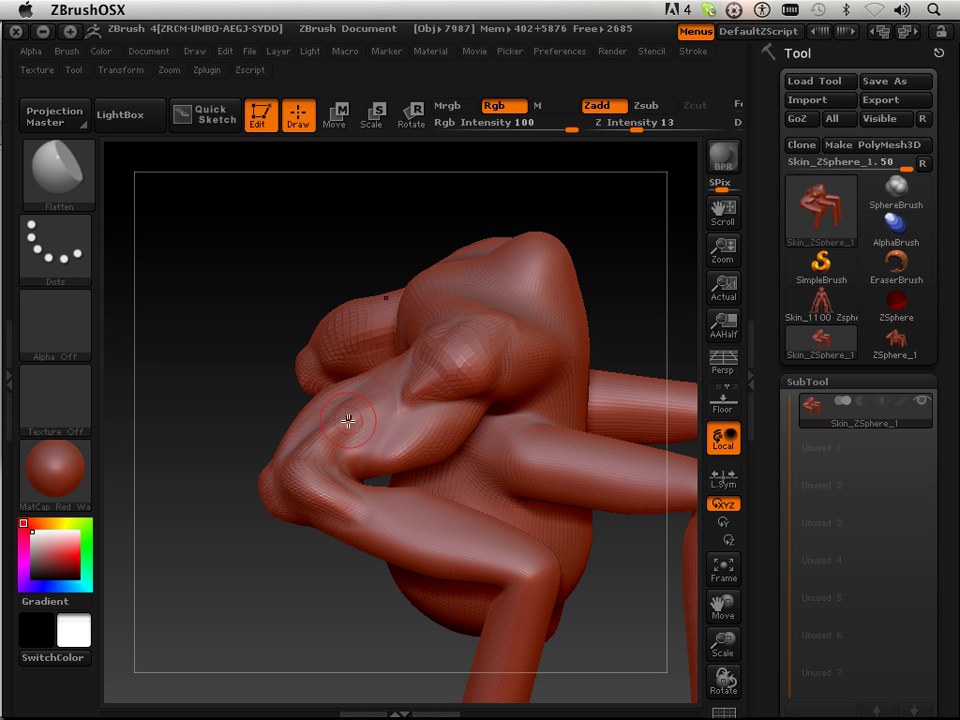
drag(263, 404, 365, 458)
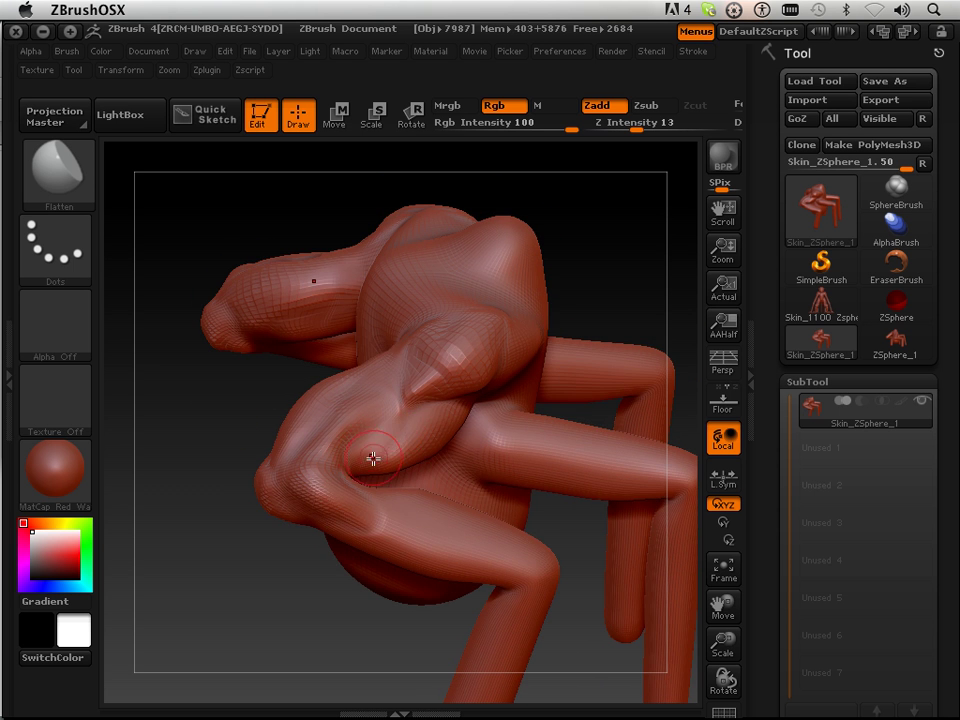
key(shift)
Smooth the elbow and its transition into the forearm, working around the arm's inner and rear sides
drag(137, 459, 167, 481)
mouse_move(572, 325)
mouse_down()
mouse_move(484, 281)
mouse_move(456, 234)
mouse_move(434, 233)
mouse_move(467, 242)
mouse_move(491, 219)
mouse_move(454, 271)
mouse_move(521, 317)
mouse_move(665, 332)
mouse_move(669, 362)
mouse_move(671, 351)
mouse_move(628, 386)
mouse_up()
key(shift)
shift+drag(437, 483, 435, 441)
mouse_move(695, 592)
mouse_down()
mouse_move(724, 606)
mouse_move(634, 566)
mouse_move(619, 437)
mouse_move(648, 438)
mouse_move(634, 461)
mouse_up()
key(shift)
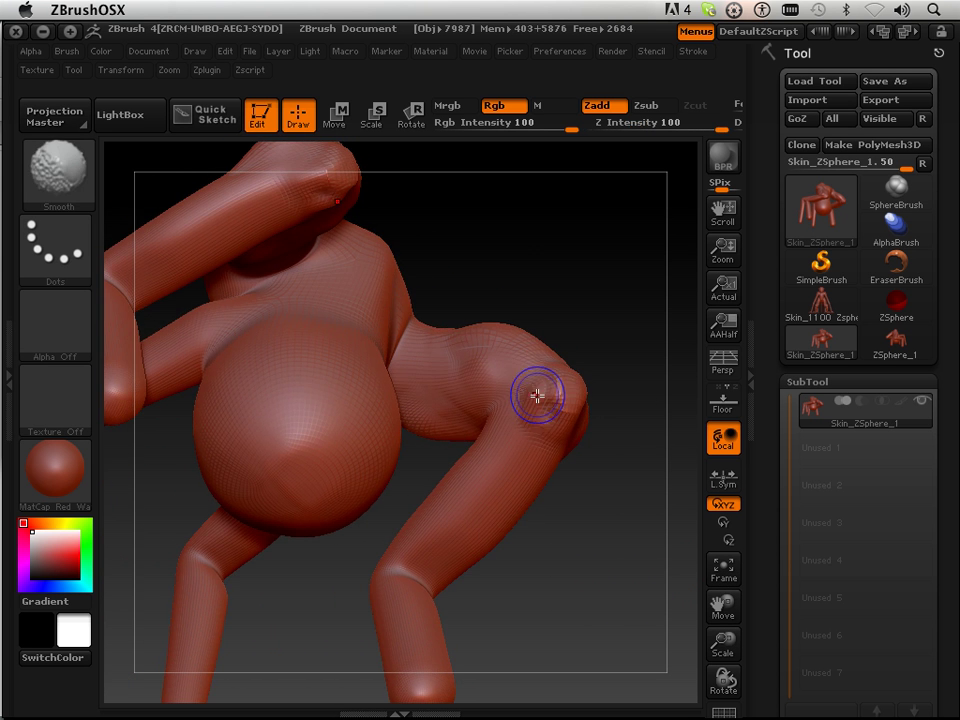
shift+drag(565, 393, 566, 417)
mouse_move(619, 521)
mouse_down()
mouse_move(568, 587)
mouse_move(484, 553)
mouse_move(582, 566)
mouse_move(611, 546)
mouse_move(615, 520)
mouse_up()
Build up volume on the inner upper arm and the shoulder with the Standard brush
click(67, 192)
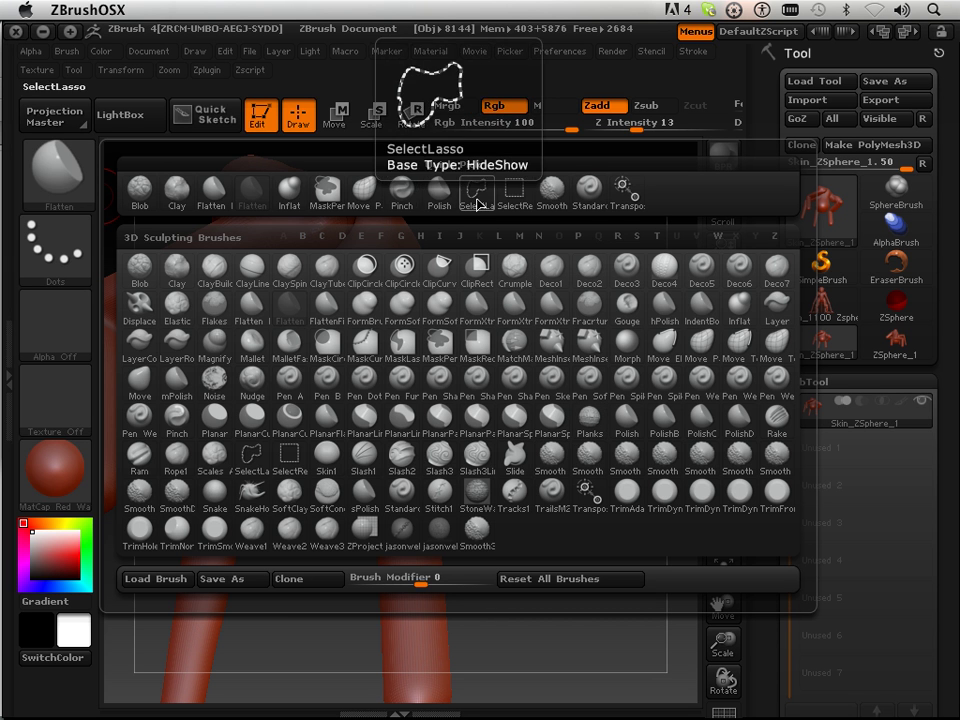
click(589, 190)
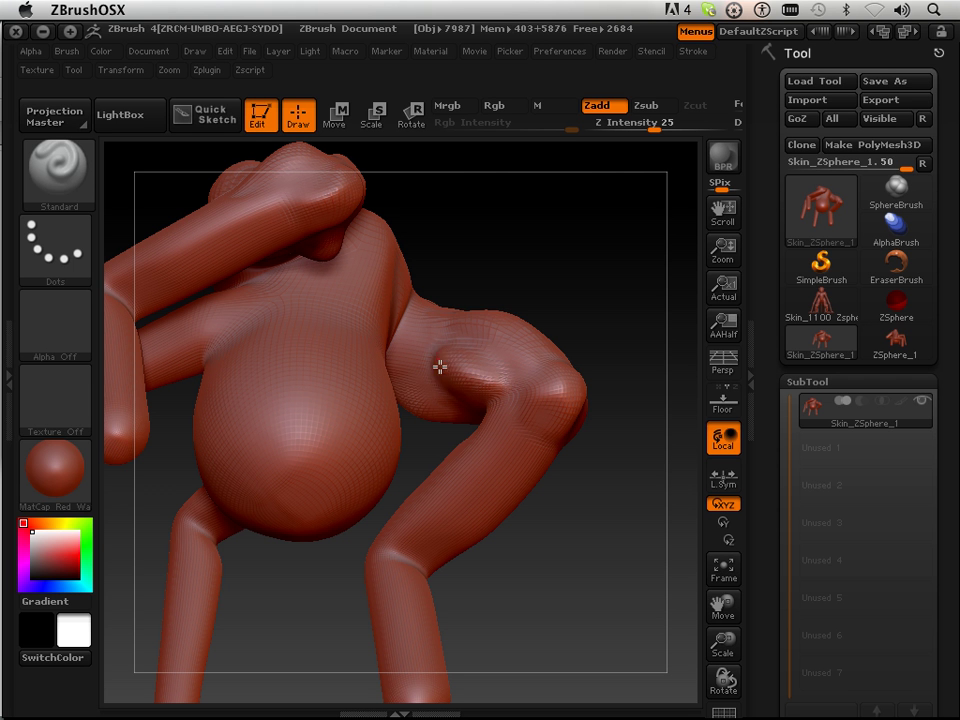
mouse_move(534, 245)
mouse_down()
mouse_move(493, 319)
mouse_move(519, 330)
mouse_move(493, 344)
mouse_move(433, 259)
mouse_move(551, 251)
mouse_move(420, 219)
mouse_up()
mouse_move(415, 264)
mouse_down()
mouse_move(435, 223)
mouse_move(444, 253)
mouse_move(459, 214)
mouse_up()
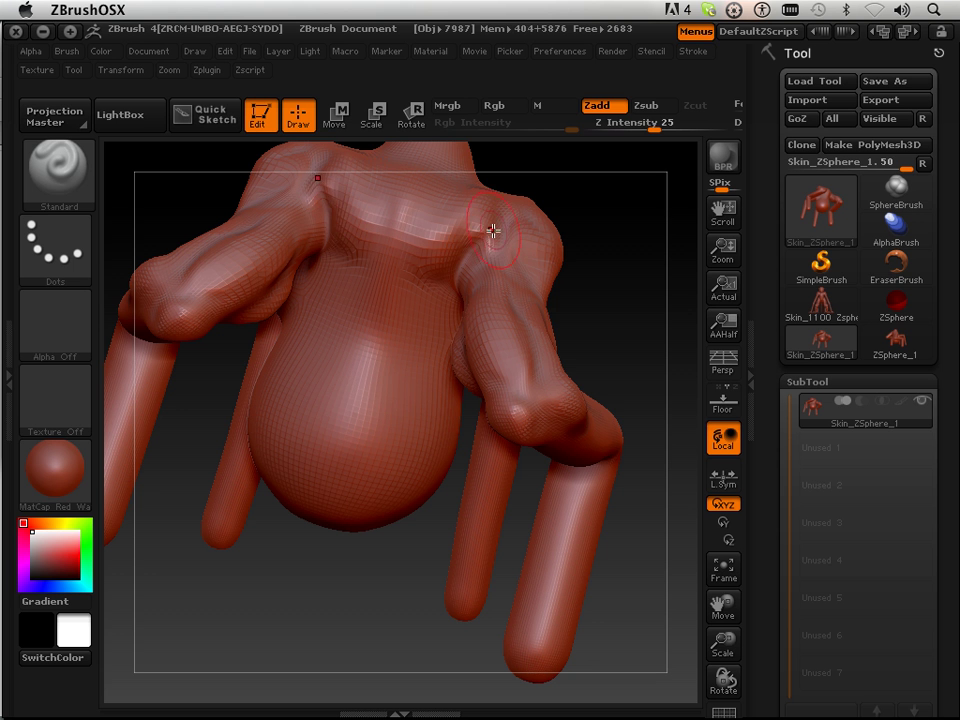
mouse_move(503, 211)
mouse_down()
mouse_move(598, 315)
mouse_move(488, 258)
mouse_up()
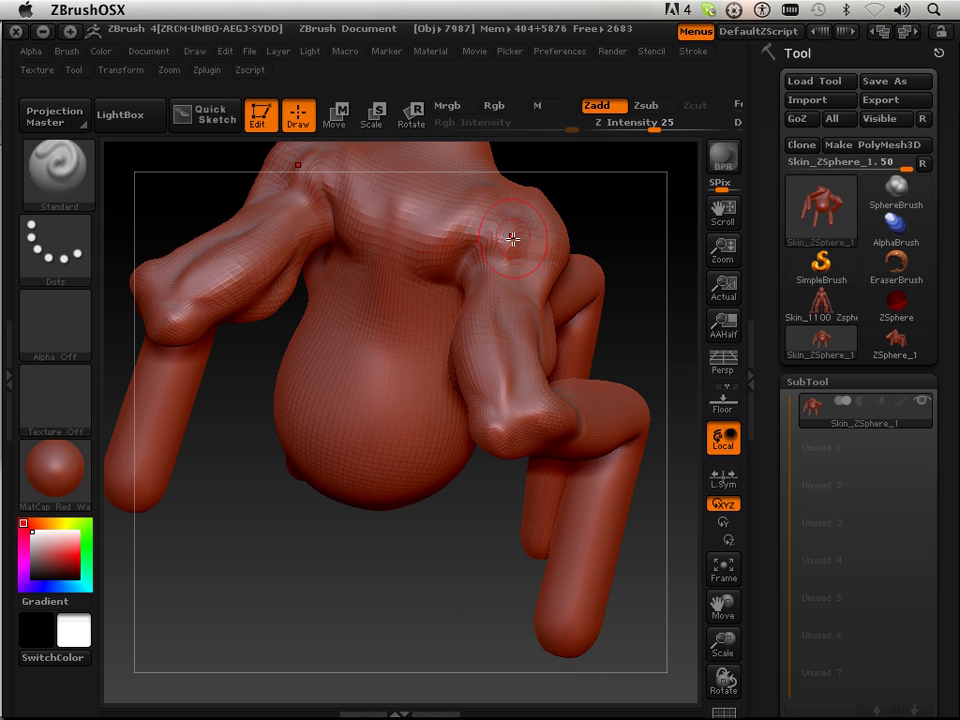
Smooth and reinforce the raised muscle where the shoulder joins the torso
key(shift)
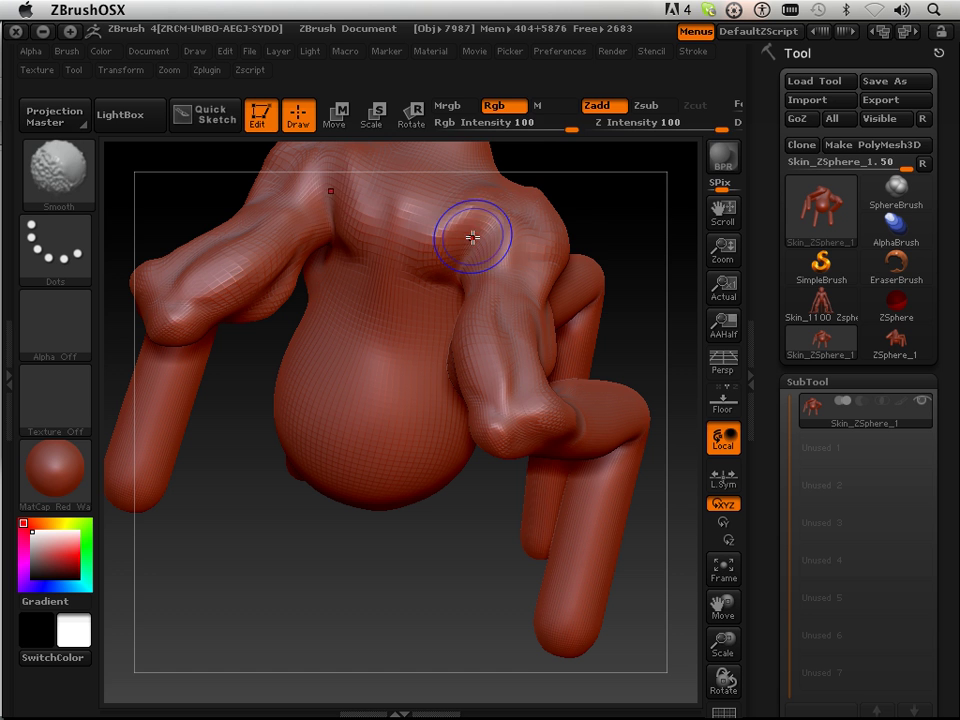
key(shift)
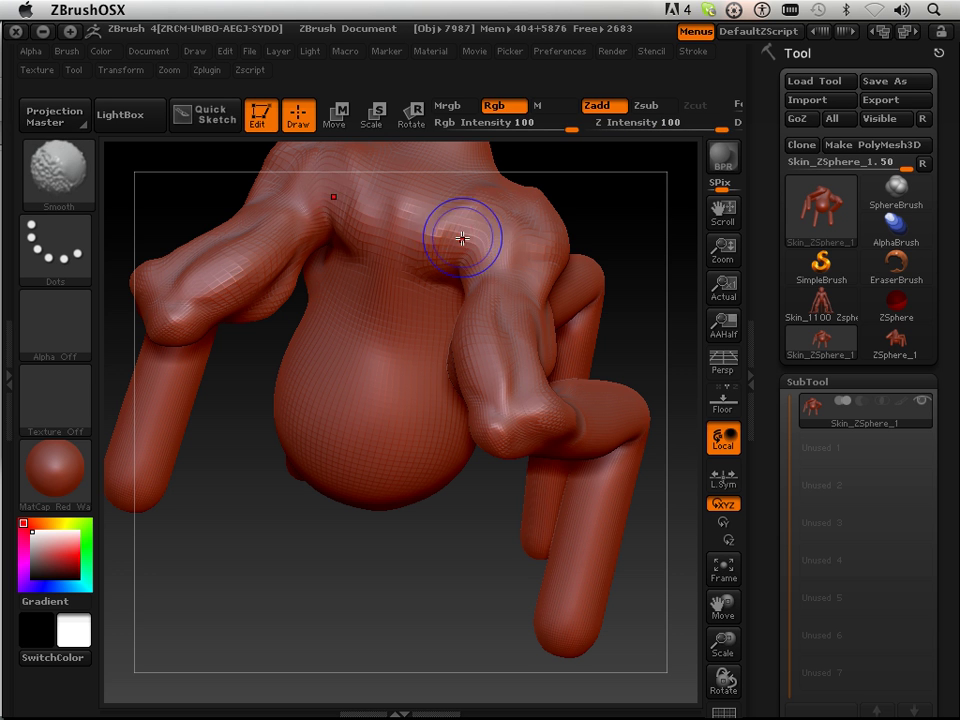
key(shift)
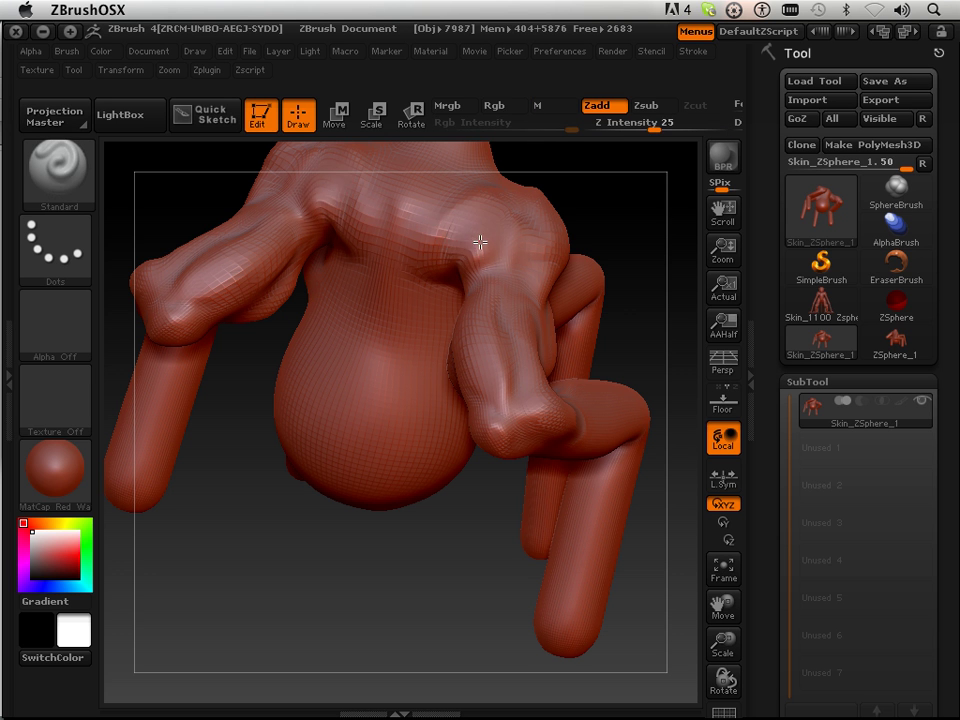
key(shift)
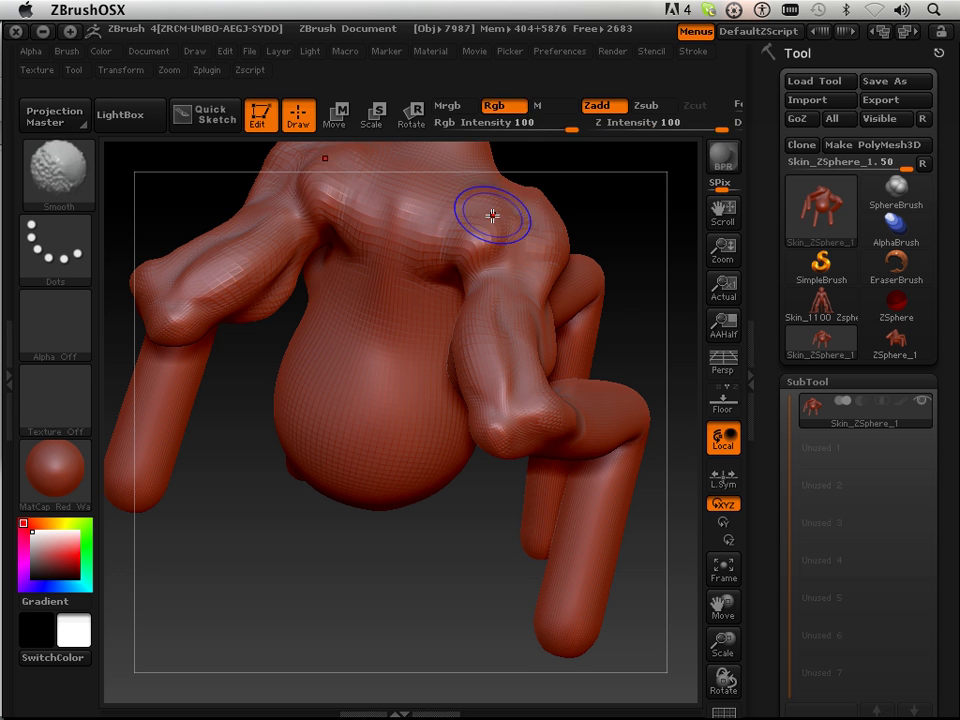
shift+drag(497, 248, 507, 243)
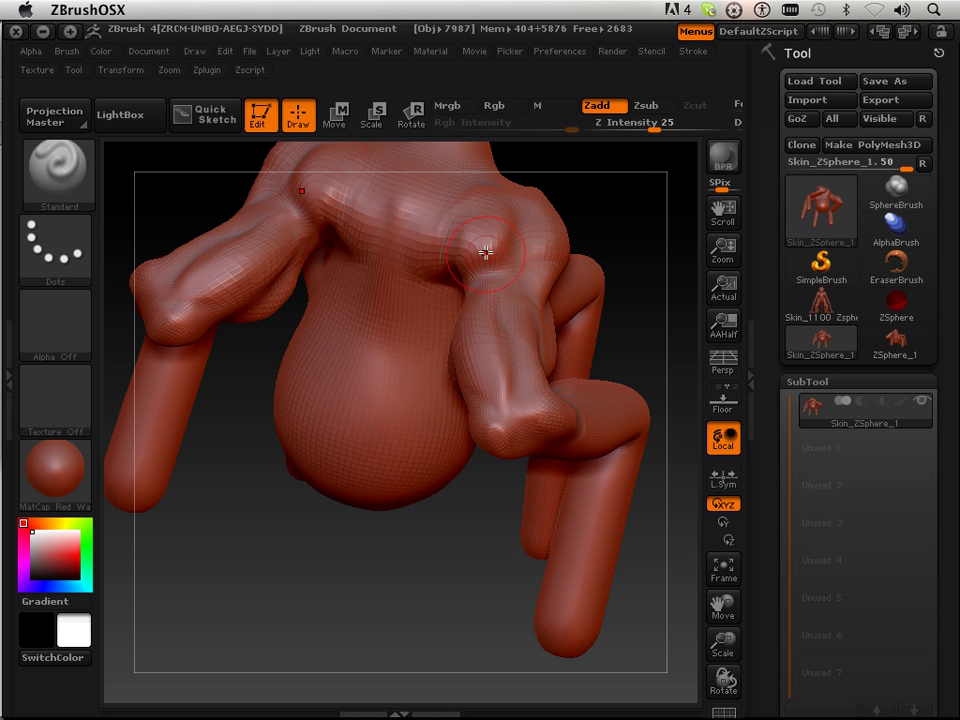
Sculpt ridges and creases on the torso between the arms and deepen the forms around the shoulder
mouse_move(433, 292)
mouse_down()
mouse_move(420, 321)
mouse_move(432, 300)
mouse_up()
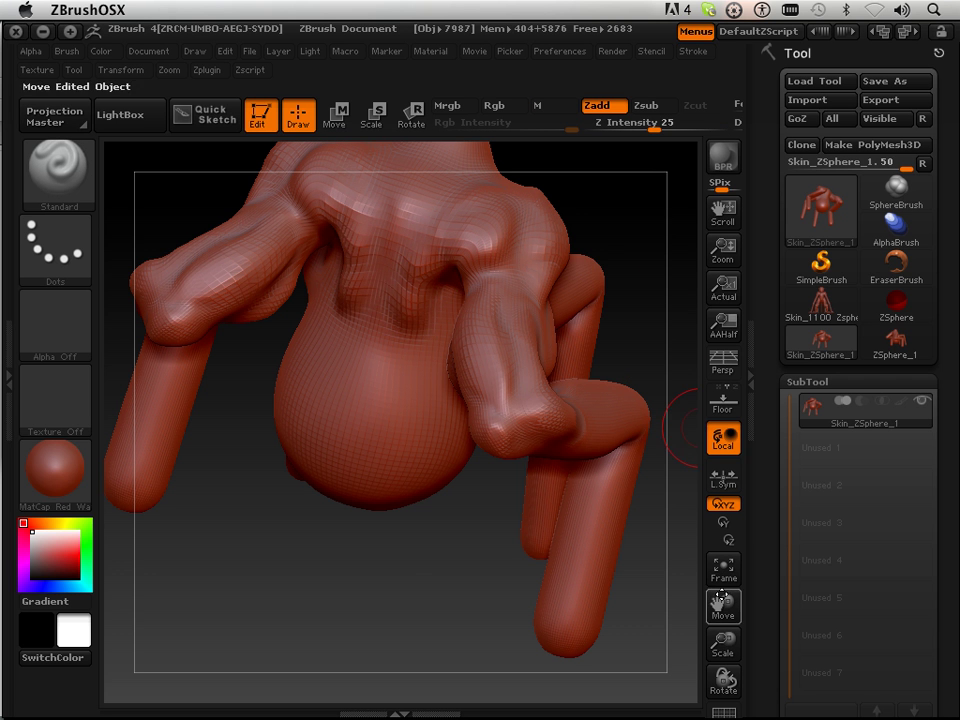
drag(723, 606, 705, 700)
mouse_move(653, 423)
mouse_down()
mouse_move(617, 392)
mouse_move(651, 377)
mouse_move(606, 315)
mouse_move(606, 334)
mouse_move(591, 311)
mouse_move(561, 373)
mouse_move(583, 347)
mouse_move(570, 355)
mouse_up()
mouse_move(441, 380)
mouse_down()
mouse_move(394, 456)
mouse_move(387, 421)
mouse_up()
mouse_move(586, 311)
mouse_down()
mouse_move(491, 375)
mouse_move(629, 297)
mouse_move(588, 312)
mouse_up()
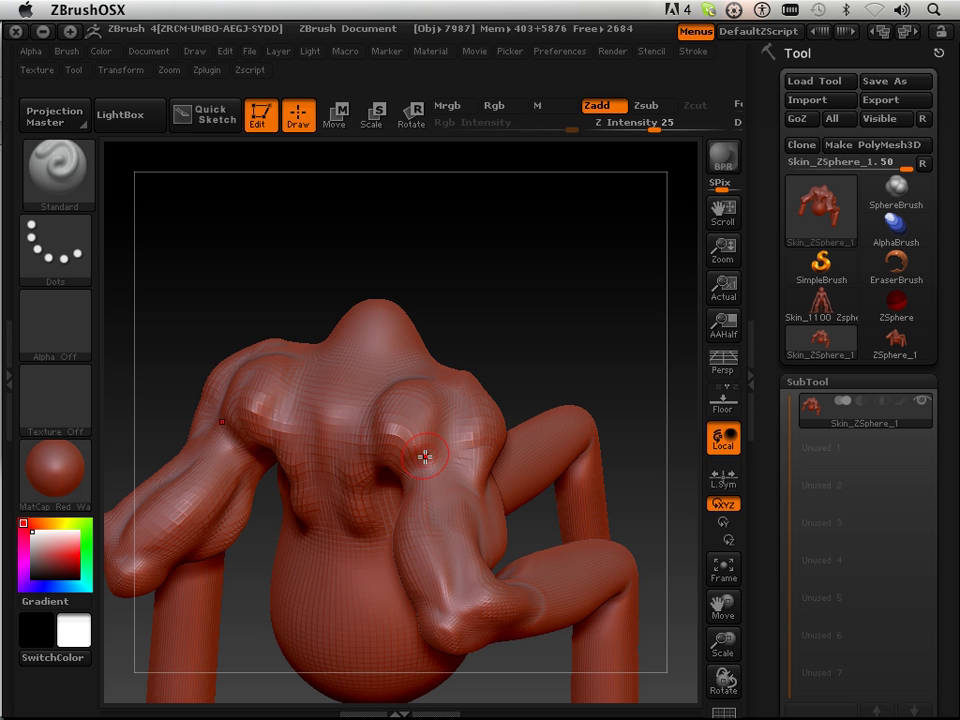
Sculpt muscle ridges from the shoulder down the upper arm, smoothing between strokes
key(shift)
drag(424, 438, 441, 489)
key(shift)
mouse_move(433, 251)
mouse_down()
mouse_move(600, 306)
mouse_move(401, 444)
mouse_up()
key(shift)
mouse_move(514, 396)
mouse_down()
mouse_move(594, 343)
mouse_move(504, 343)
mouse_move(572, 335)
mouse_move(579, 360)
mouse_move(606, 347)
mouse_up()
Reshape the shoulders and the torso above the belly with the Move Parts brush and smooth the folds
click(84, 195)
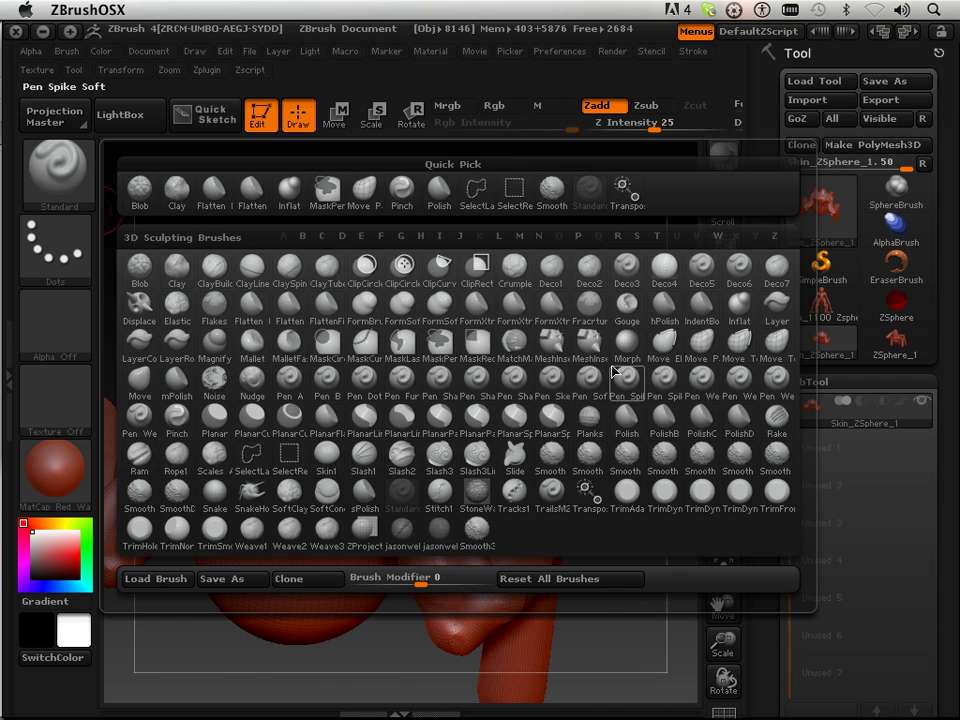
click(699, 345)
drag(697, 347, 560, 405)
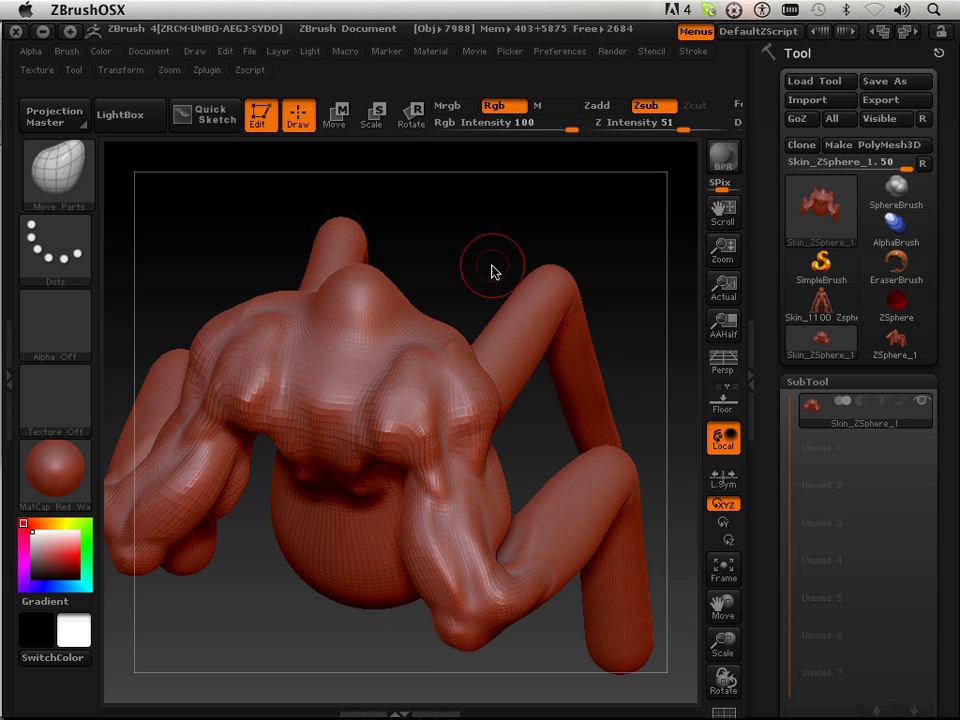
mouse_move(480, 259)
mouse_down()
mouse_move(491, 244)
mouse_move(344, 466)
mouse_up()
mouse_move(518, 288)
mouse_down()
mouse_move(534, 313)
mouse_move(523, 319)
mouse_up()
mouse_move(345, 463)
shift+mouse_down()
mouse_move(341, 498)
mouse_move(356, 506)
mouse_move(354, 536)
mouse_move(339, 544)
mouse_move(328, 411)
mouse_move(294, 409)
mouse_move(287, 531)
shift+mouse_up()
Adjust the inner elbow, armpit and shoulder contours with Move Parts, smoothing the result
mouse_move(576, 328)
mouse_down()
mouse_move(517, 336)
mouse_move(523, 359)
mouse_move(585, 381)
mouse_move(656, 298)
mouse_move(660, 264)
mouse_up()
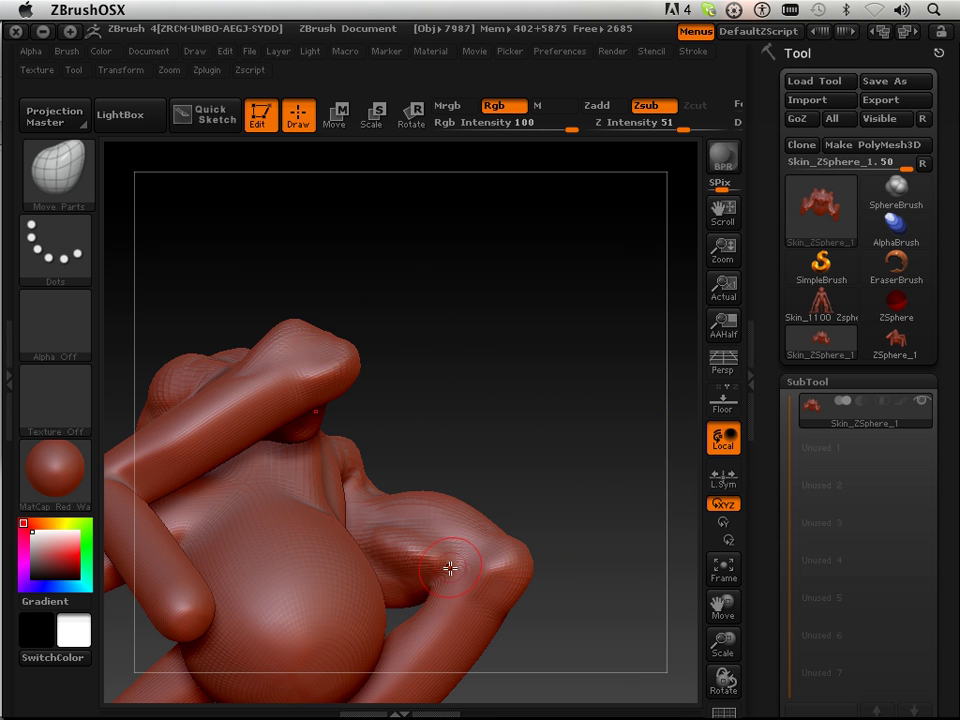
mouse_move(418, 311)
mouse_down()
mouse_move(549, 463)
mouse_move(383, 505)
mouse_up()
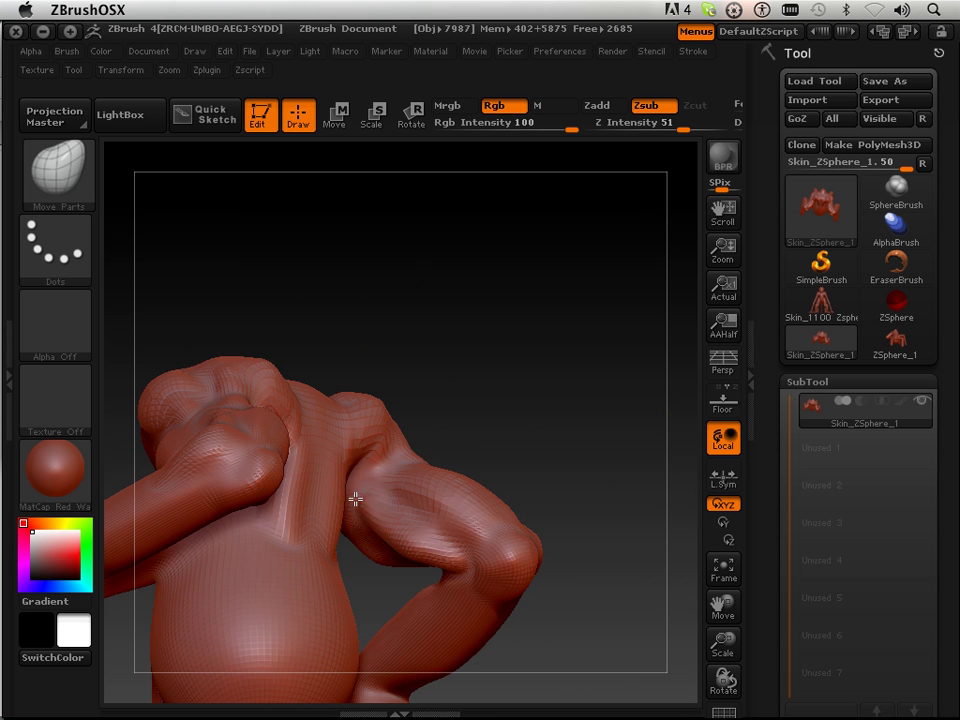
mouse_move(406, 345)
mouse_down()
mouse_move(579, 388)
mouse_move(555, 512)
mouse_move(561, 394)
mouse_move(583, 392)
mouse_move(564, 392)
mouse_move(488, 442)
mouse_move(529, 431)
mouse_move(522, 426)
mouse_up()
key(shift)
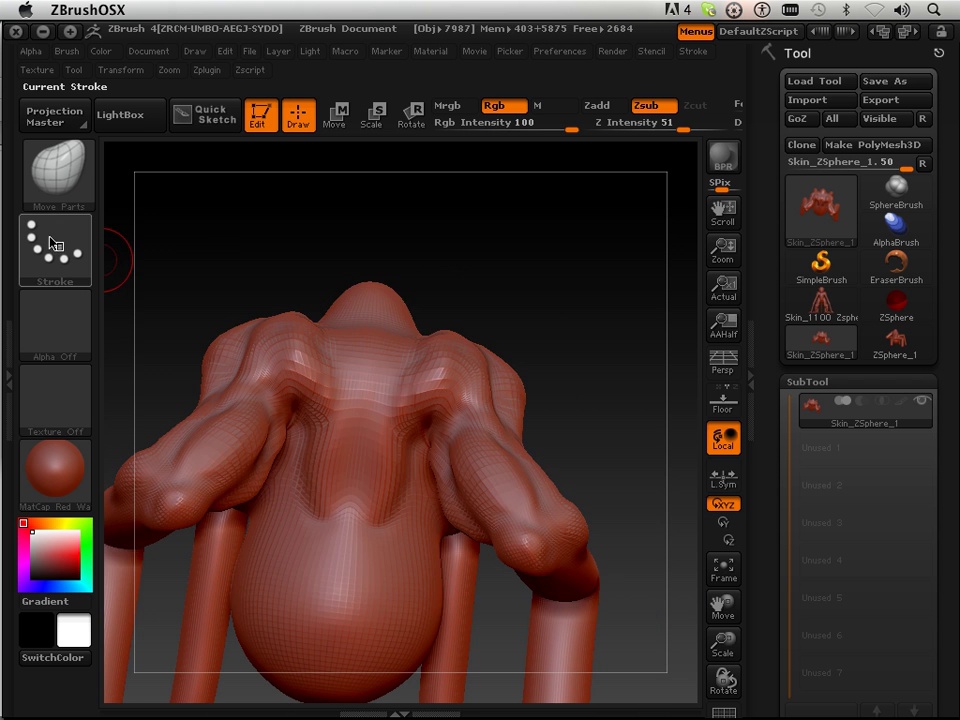
Sharpen the creases along the torso, armpit and upper arm with the Pinch brush, smoothing where needed
click(62, 180)
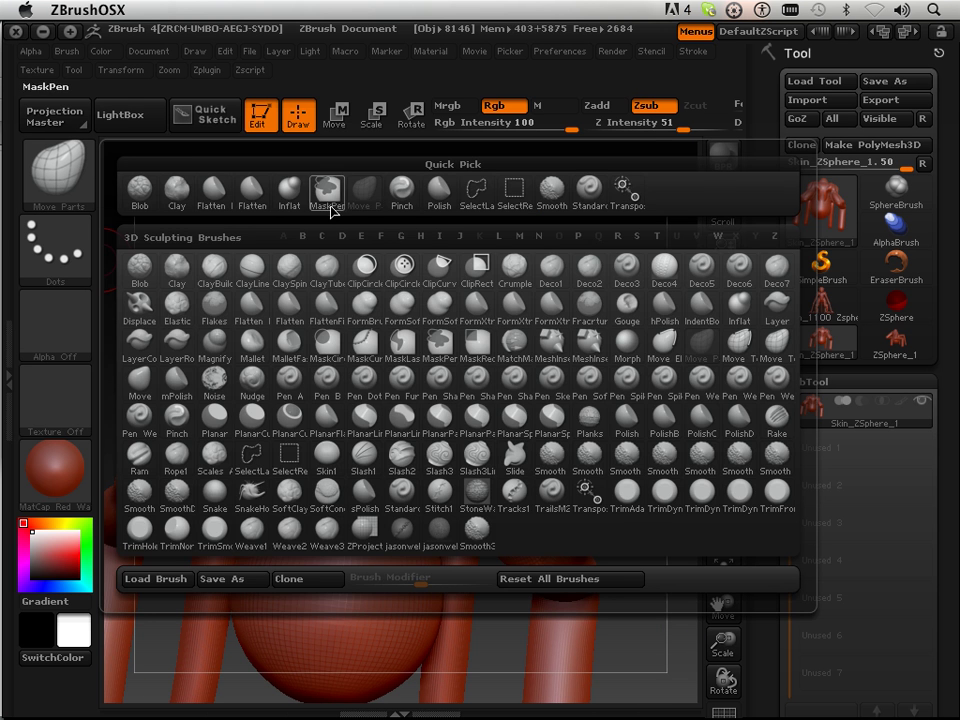
click(401, 188)
drag(403, 219, 432, 416)
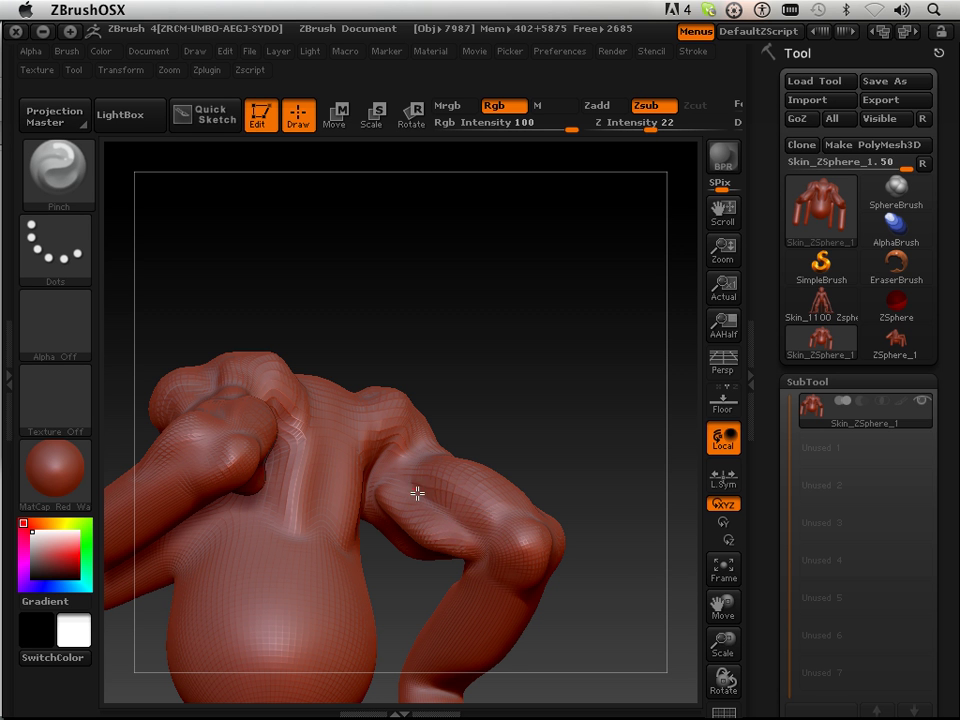
mouse_move(540, 415)
mouse_down()
mouse_move(581, 351)
mouse_move(483, 477)
mouse_up()
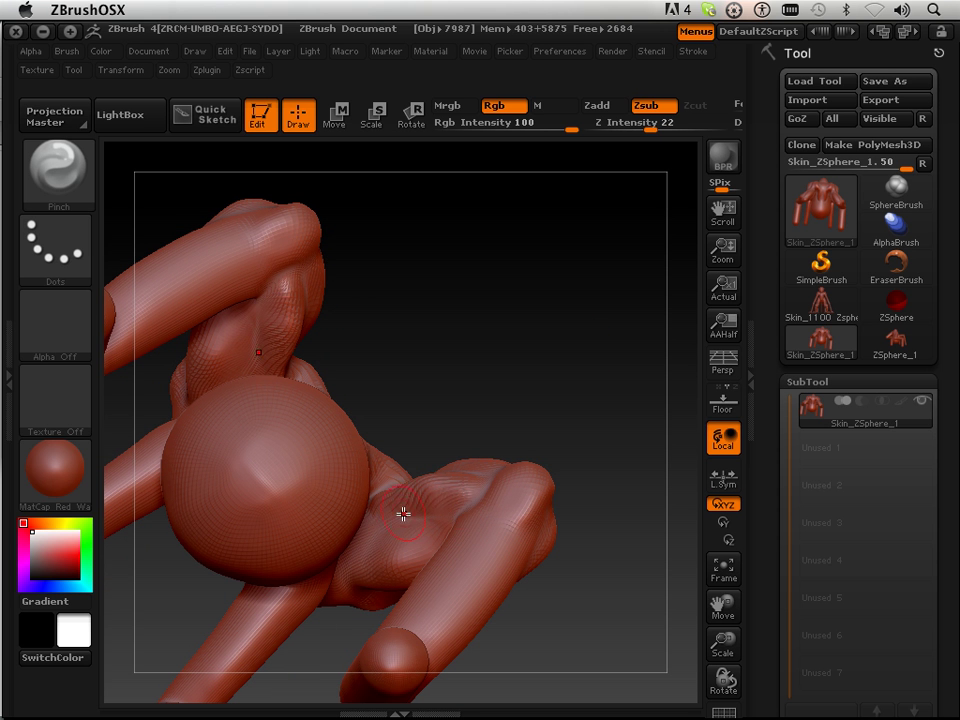
mouse_move(436, 502)
mouse_down()
mouse_move(549, 369)
mouse_move(559, 437)
mouse_move(471, 541)
mouse_move(527, 446)
mouse_move(418, 435)
mouse_move(431, 426)
mouse_move(403, 435)
mouse_up()
key(shift)
mouse_move(588, 364)
mouse_down()
mouse_move(547, 379)
mouse_move(536, 407)
mouse_move(491, 439)
mouse_move(555, 388)
mouse_move(608, 315)
mouse_move(584, 311)
mouse_up()
Flatten the muscle surfaces where the upper arm meets the torso with the Flatten brush
click(76, 188)
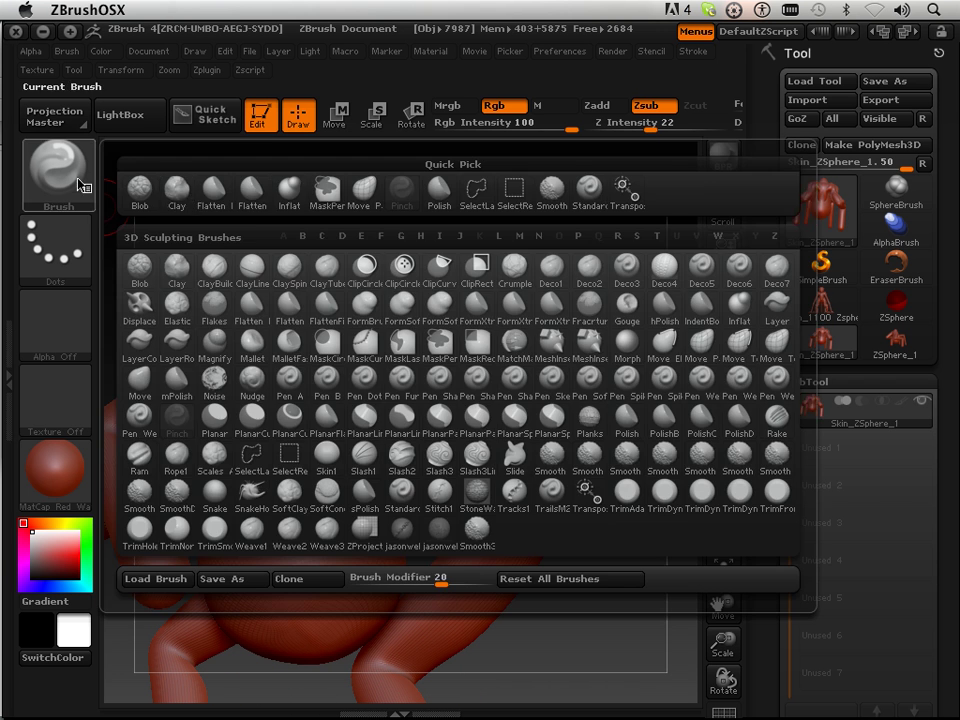
click(258, 199)
drag(284, 217, 512, 368)
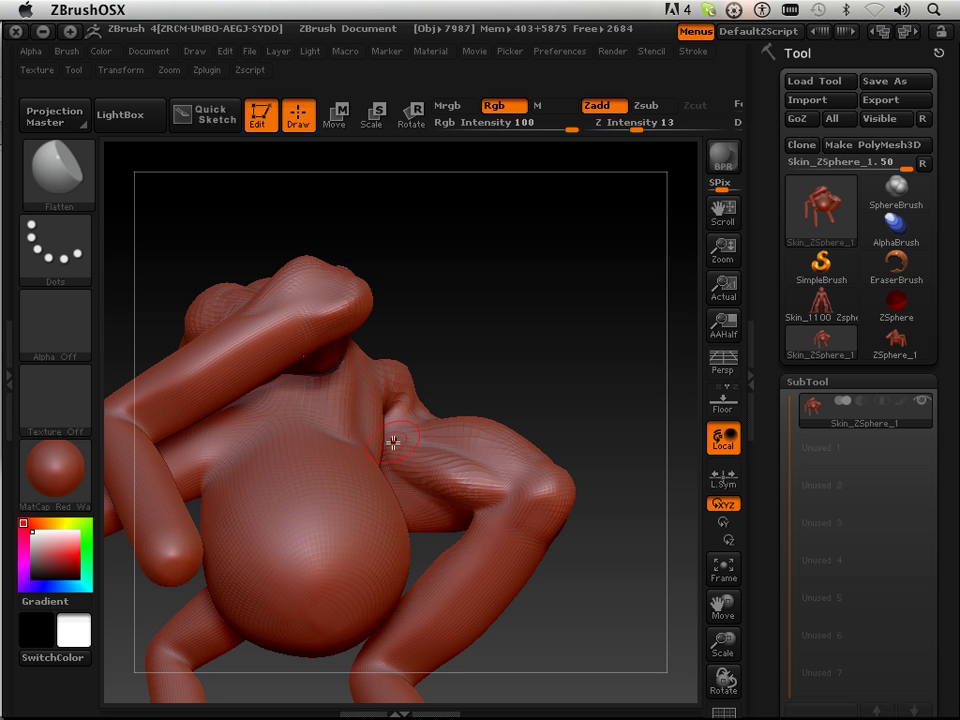
mouse_move(582, 324)
mouse_down()
mouse_move(420, 396)
mouse_move(347, 255)
mouse_move(362, 202)
mouse_move(396, 191)
mouse_move(358, 186)
mouse_move(420, 182)
mouse_move(407, 193)
mouse_move(210, 180)
mouse_up()
Build up the front of the chest below the head with the Standard brush and smooth it outward
click(55, 170)
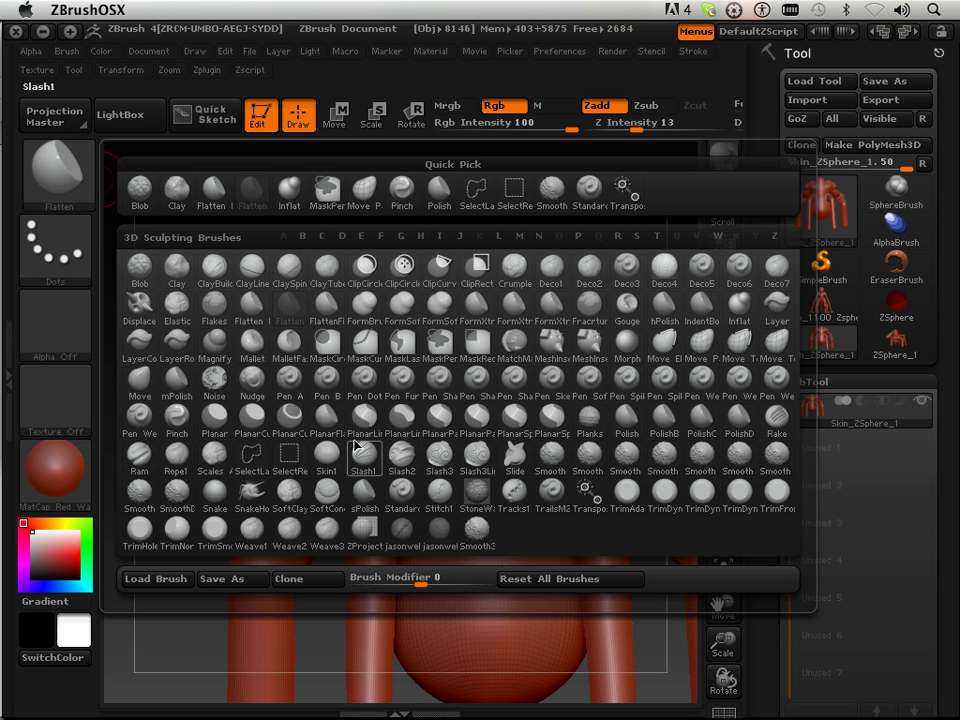
click(589, 188)
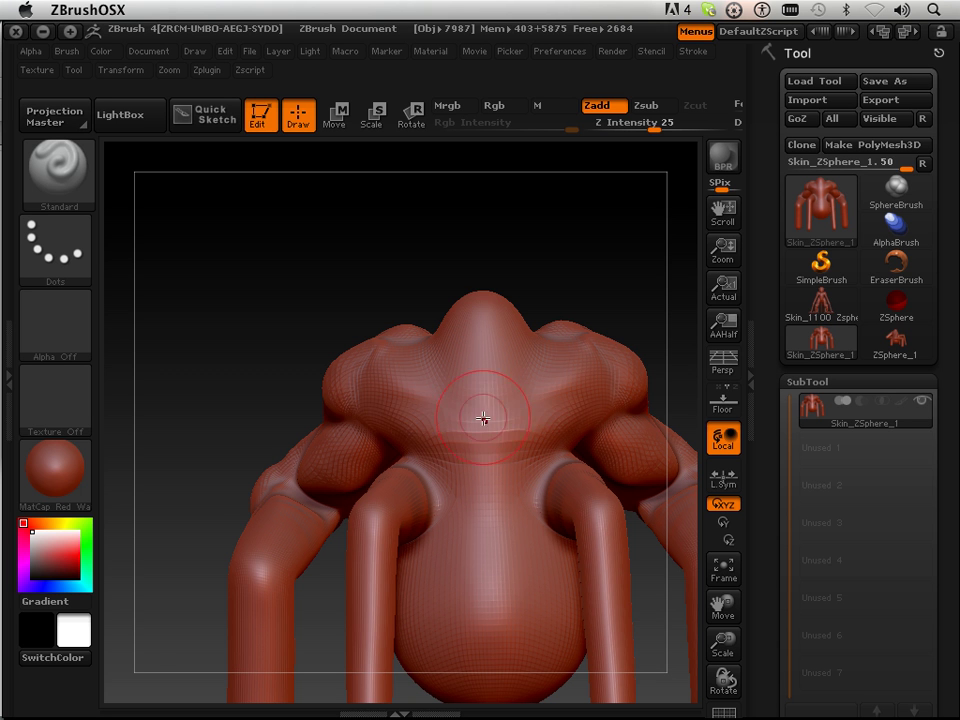
drag(471, 437, 508, 430)
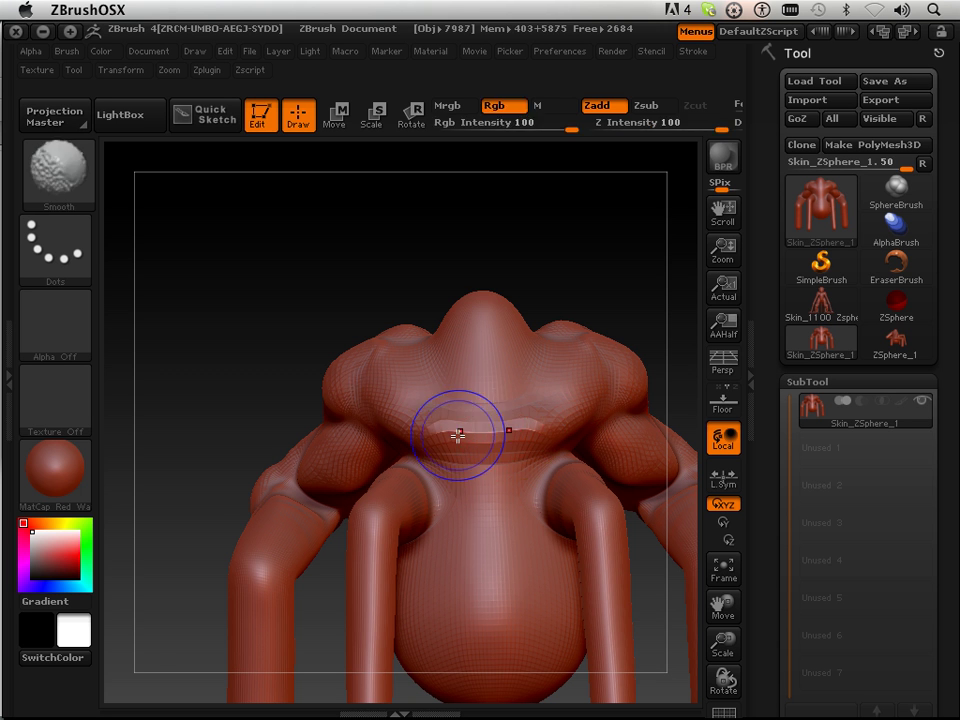
mouse_move(489, 441)
shift+mouse_down()
mouse_move(535, 421)
mouse_move(559, 447)
mouse_move(549, 437)
mouse_move(562, 430)
shift+mouse_up()
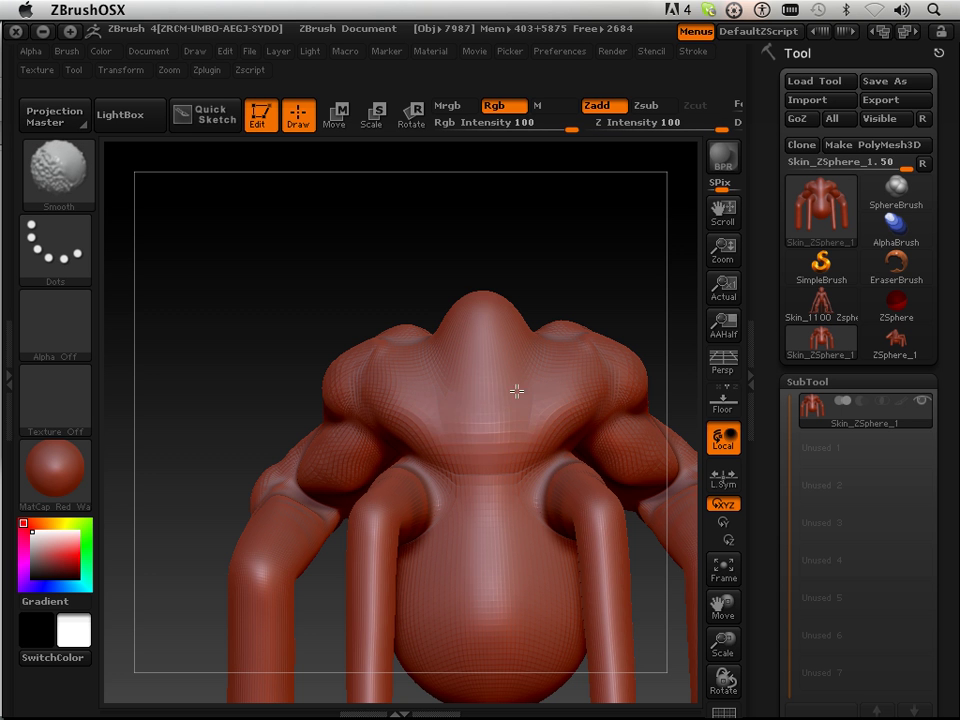
Check the chest's mesh flow with the polyframe display, and shape and smooth the chest where it meets the shoulder
click(723, 710)
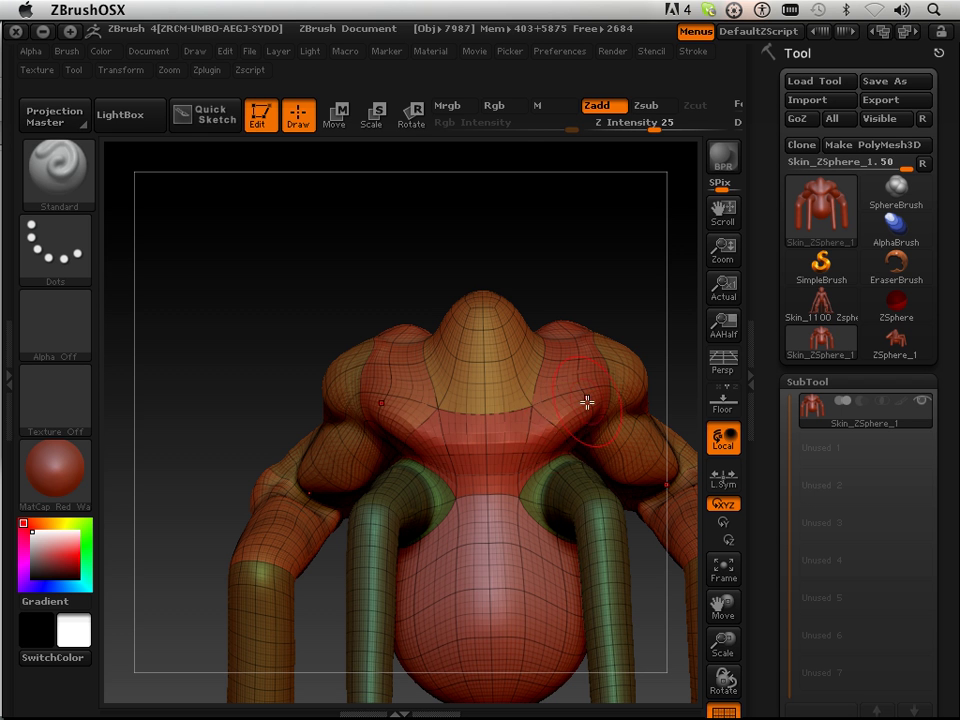
key(shift)
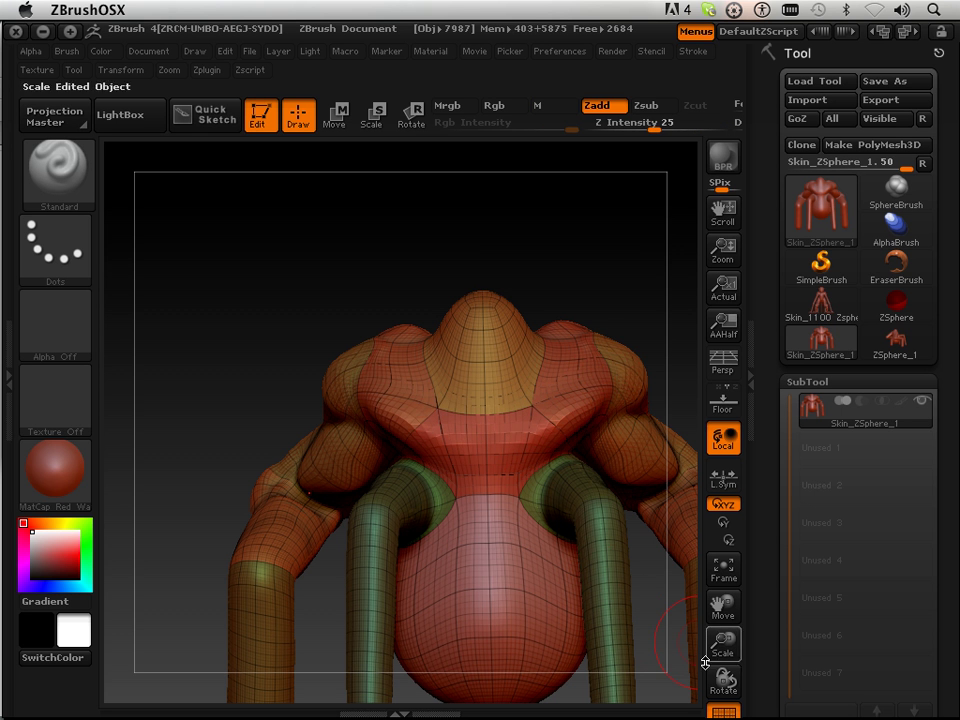
click(723, 712)
drag(645, 386, 614, 288)
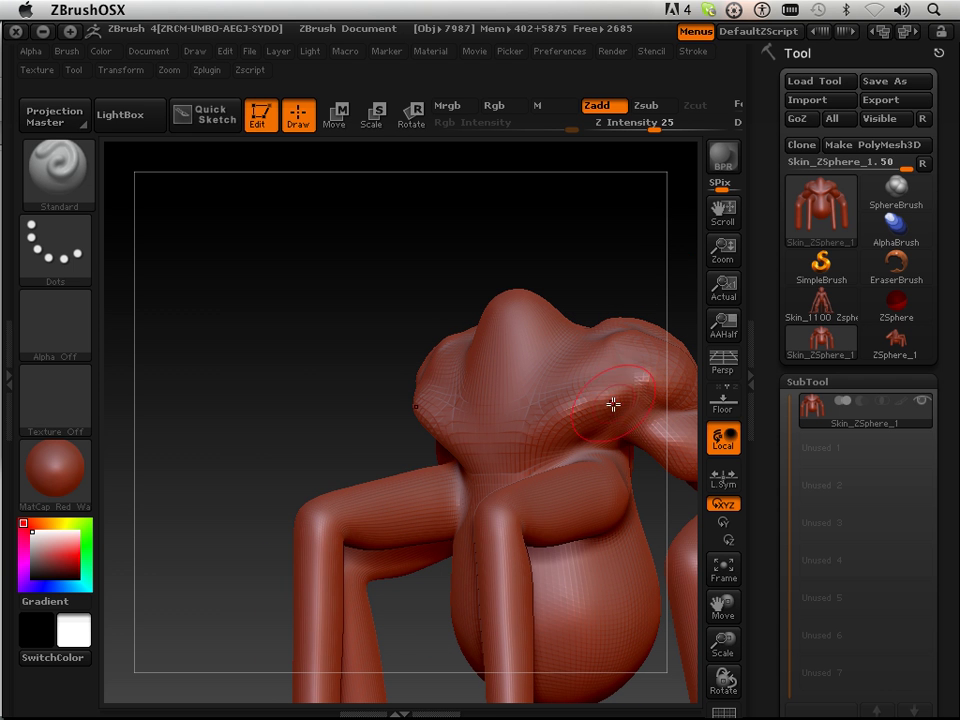
key(shift)
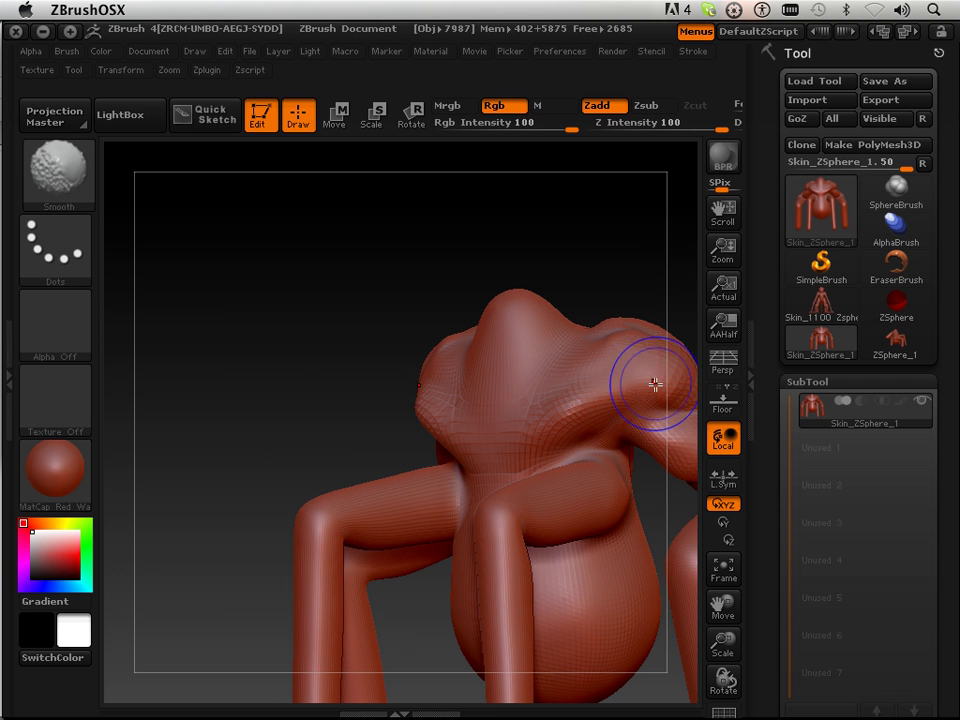
shift+drag(615, 390, 566, 431)
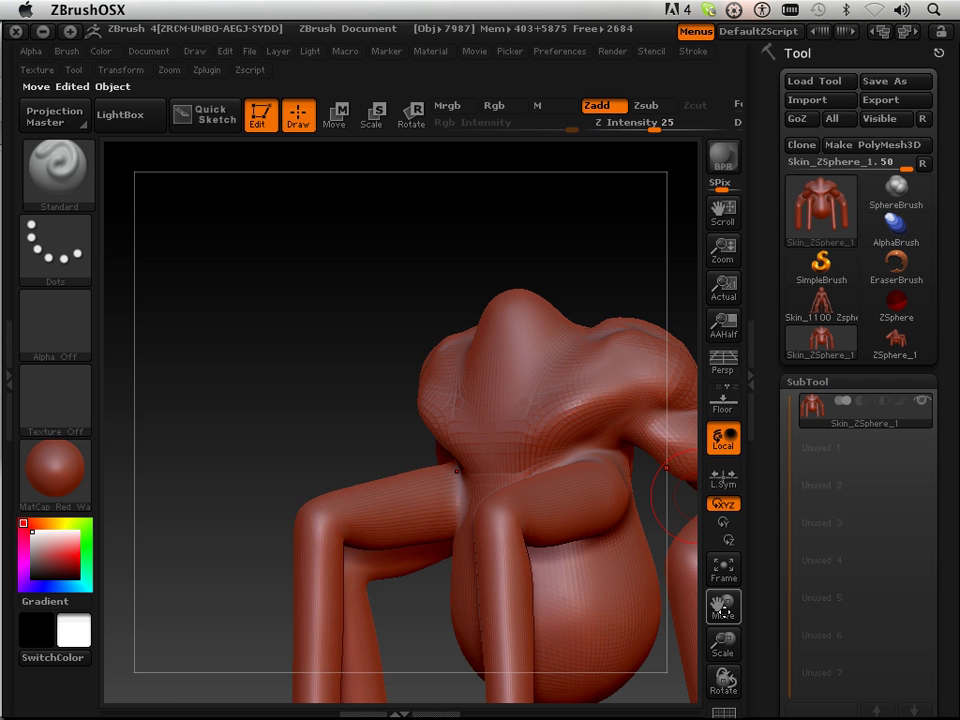
Pull the lower edge of the chest down over the front legs' base with the Move Parts brush
drag(727, 605, 718, 605)
mouse_move(620, 380)
mouse_down()
mouse_move(594, 386)
mouse_move(634, 379)
mouse_move(550, 387)
mouse_move(625, 378)
mouse_up()
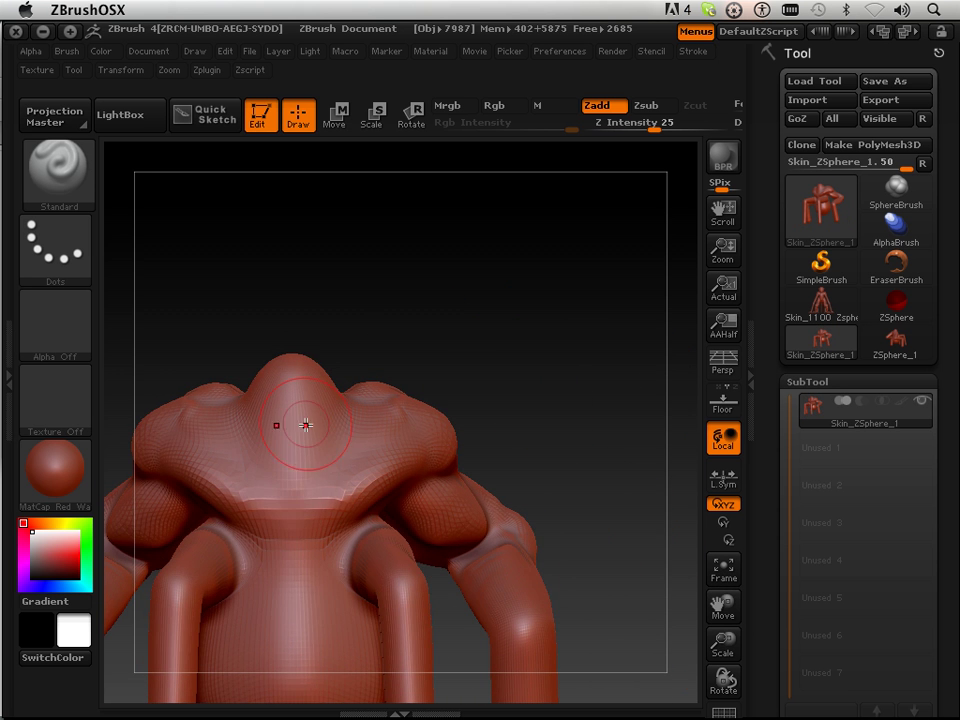
click(49, 140)
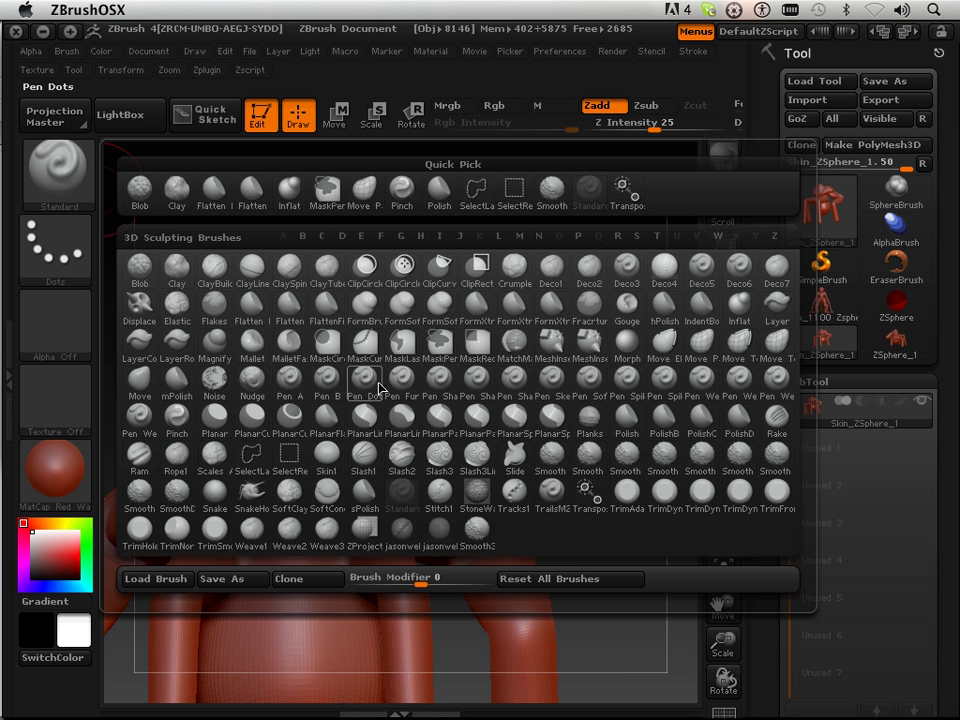
click(702, 341)
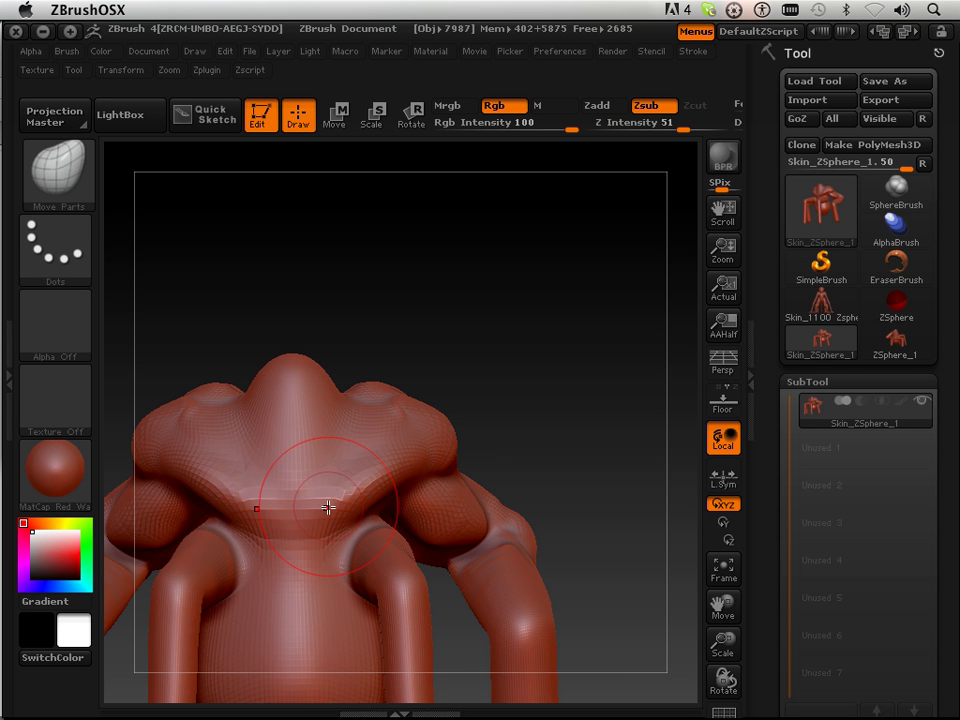
mouse_move(323, 516)
mouse_down()
mouse_move(311, 532)
mouse_move(390, 489)
mouse_move(367, 510)
mouse_up()
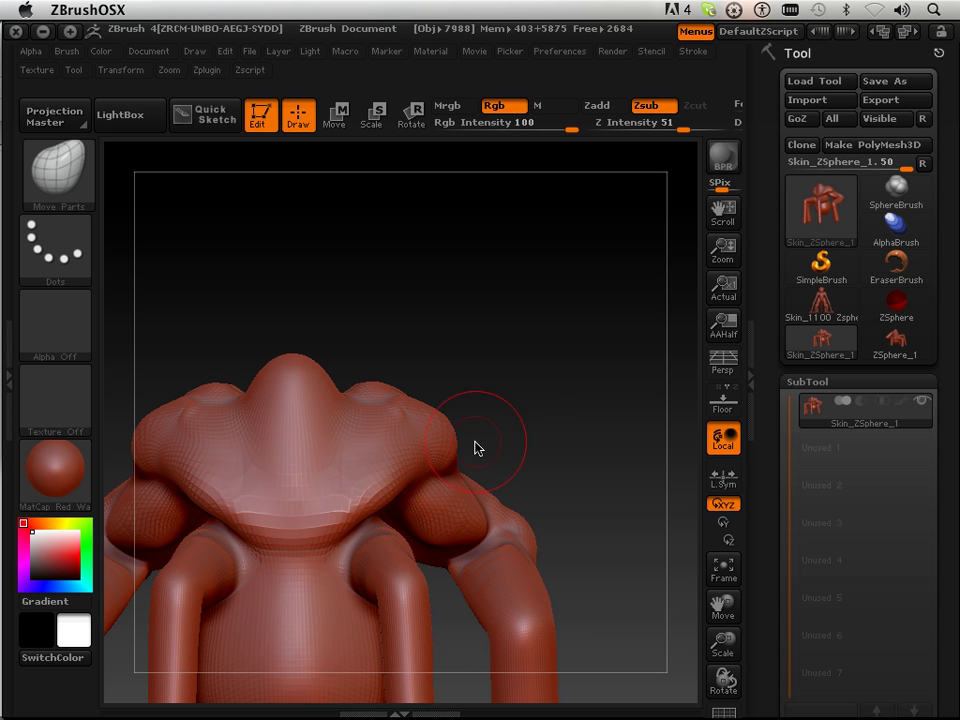
mouse_move(548, 411)
mouse_down()
mouse_move(506, 407)
mouse_move(521, 411)
mouse_move(599, 337)
mouse_move(548, 355)
mouse_up()
drag(484, 349, 484, 319)
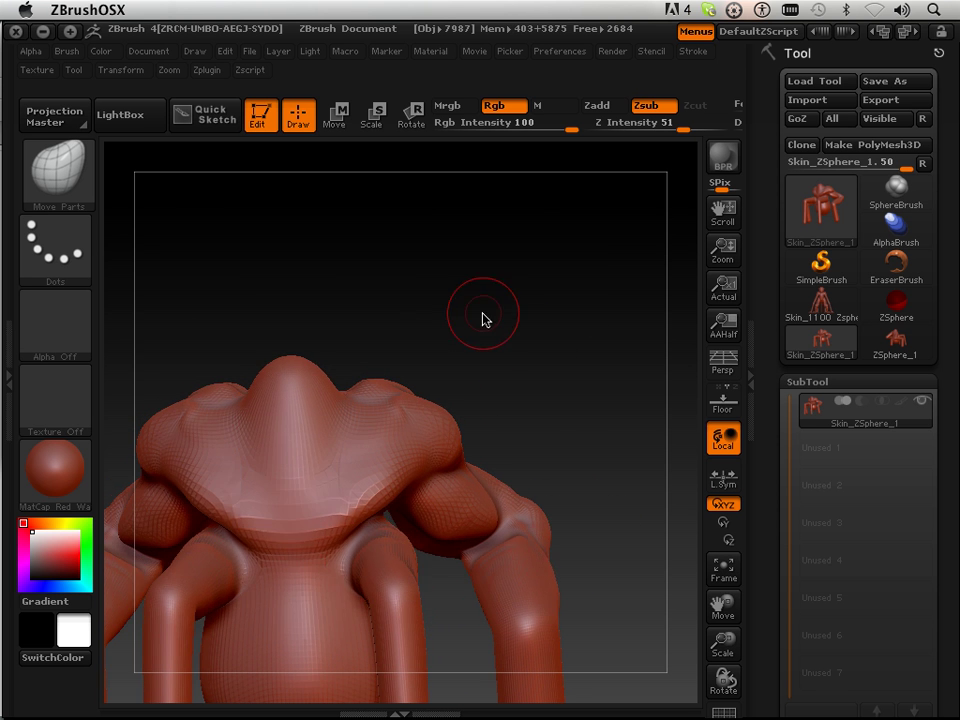
Carve a vertical groove down the middle of the chest with the Standard brush set to Zsub
click(84, 178)
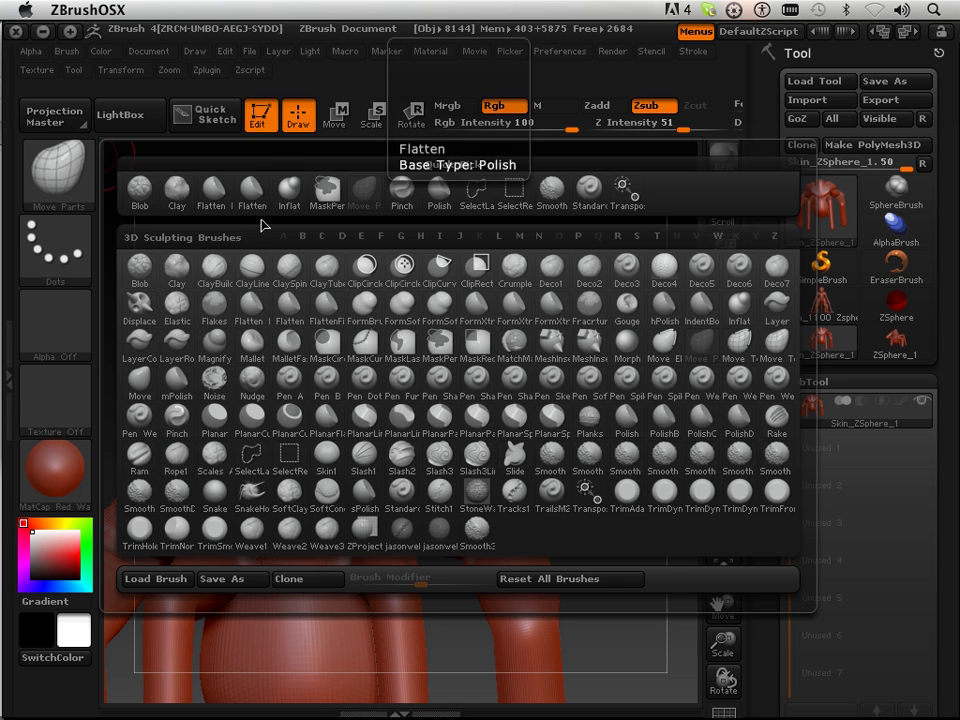
click(588, 191)
click(652, 106)
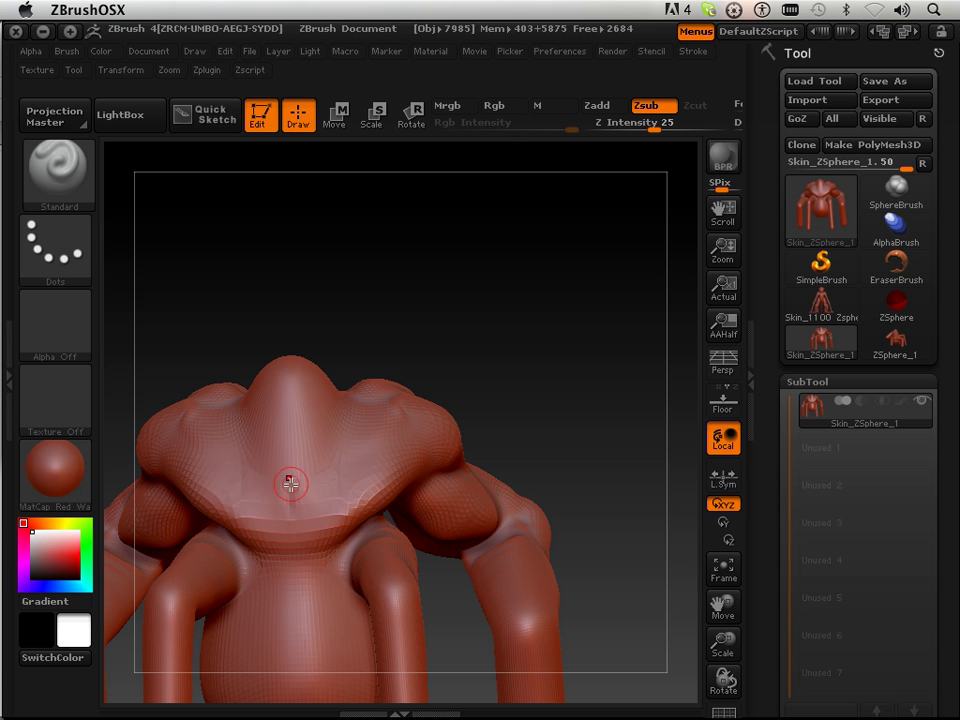
Sculpt collarbone ridges across the upper chest with the Standard brush set to Zadd and smooth them back
click(597, 105)
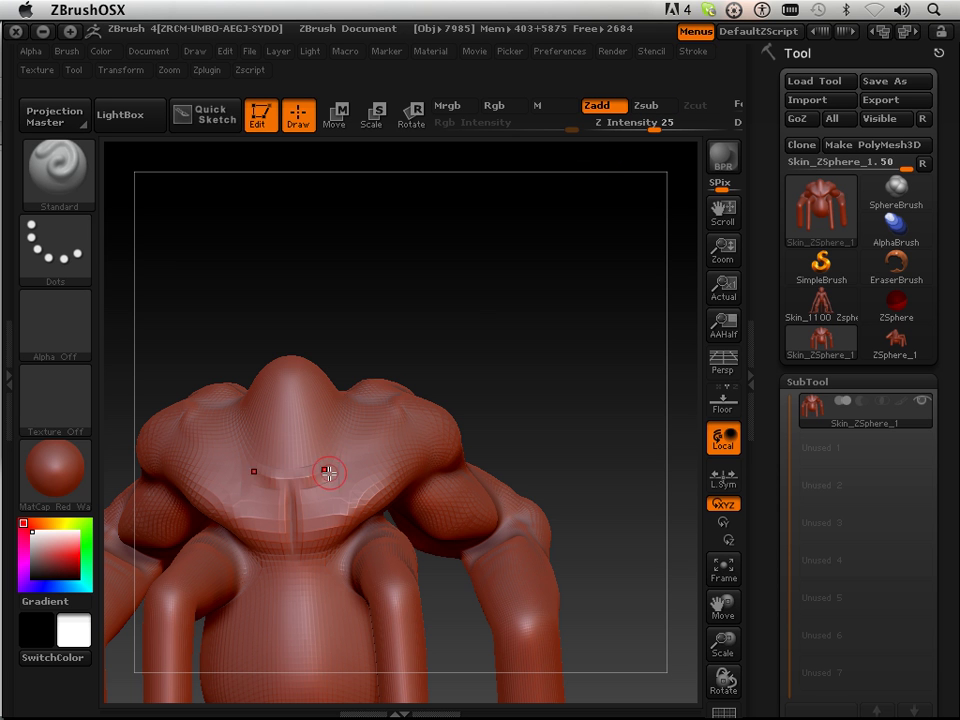
mouse_move(306, 478)
mouse_down()
mouse_move(379, 441)
mouse_move(348, 457)
mouse_up()
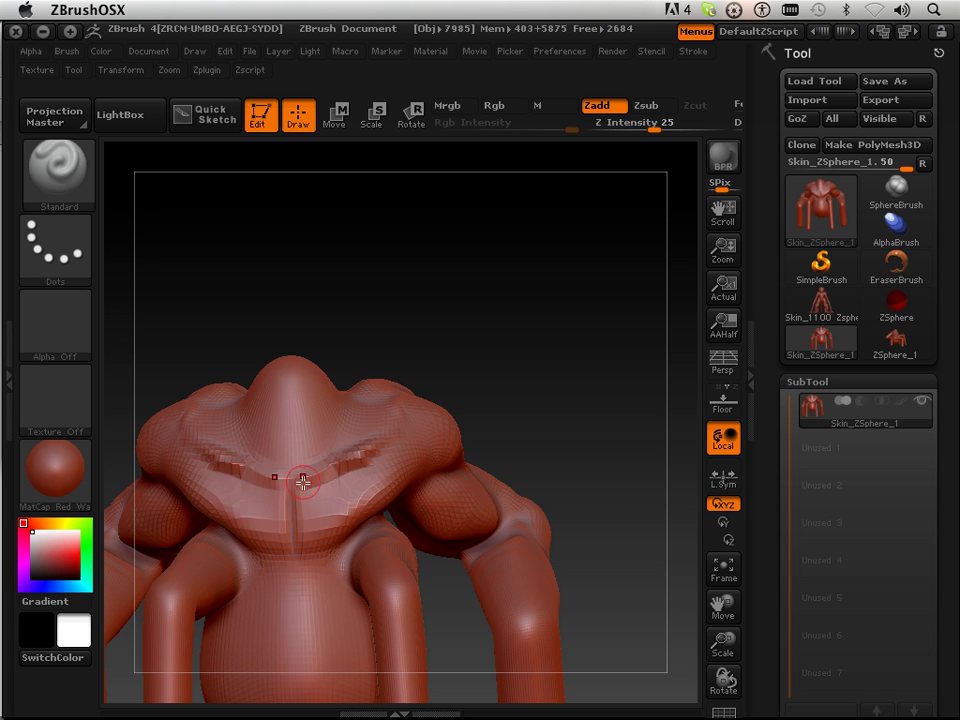
shift+drag(311, 476, 381, 446)
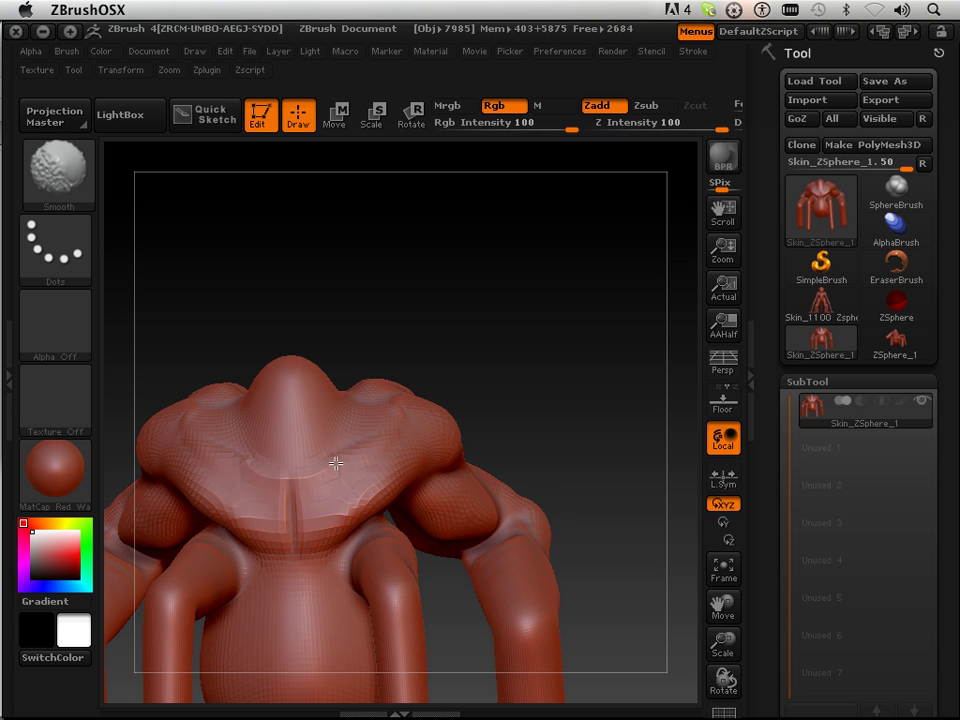
mouse_move(300, 471)
mouse_down()
mouse_move(358, 454)
mouse_move(330, 462)
mouse_move(339, 465)
mouse_up()
Divide the mesh's geometry once more to reach subdivision level 5
mouse_move(656, 448)
mouse_down()
mouse_move(598, 407)
mouse_move(647, 403)
mouse_move(686, 440)
mouse_up()
scroll(797, 530, down, 10)
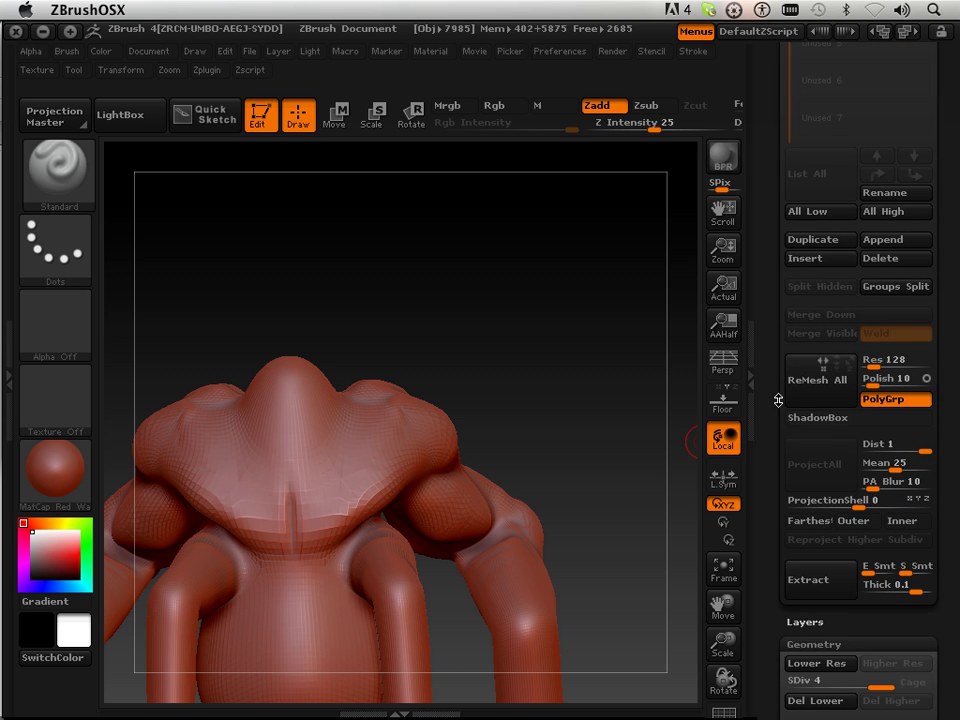
click(805, 638)
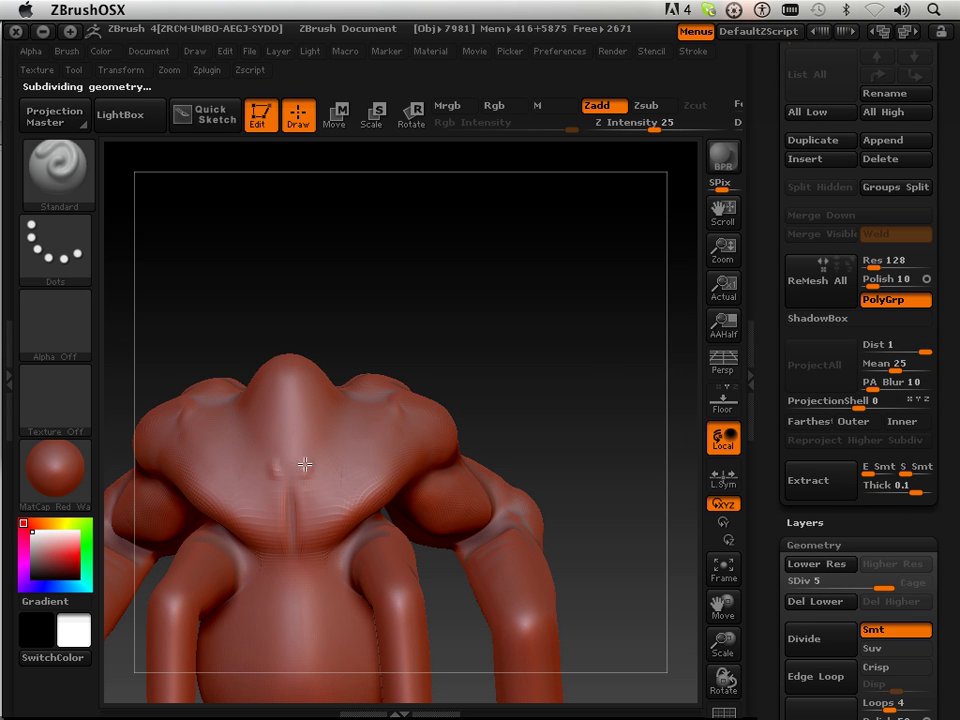
Sculpt collarbones from the middle of the chest out to both shoulders and soften their ridges with smoothing
drag(297, 476, 320, 464)
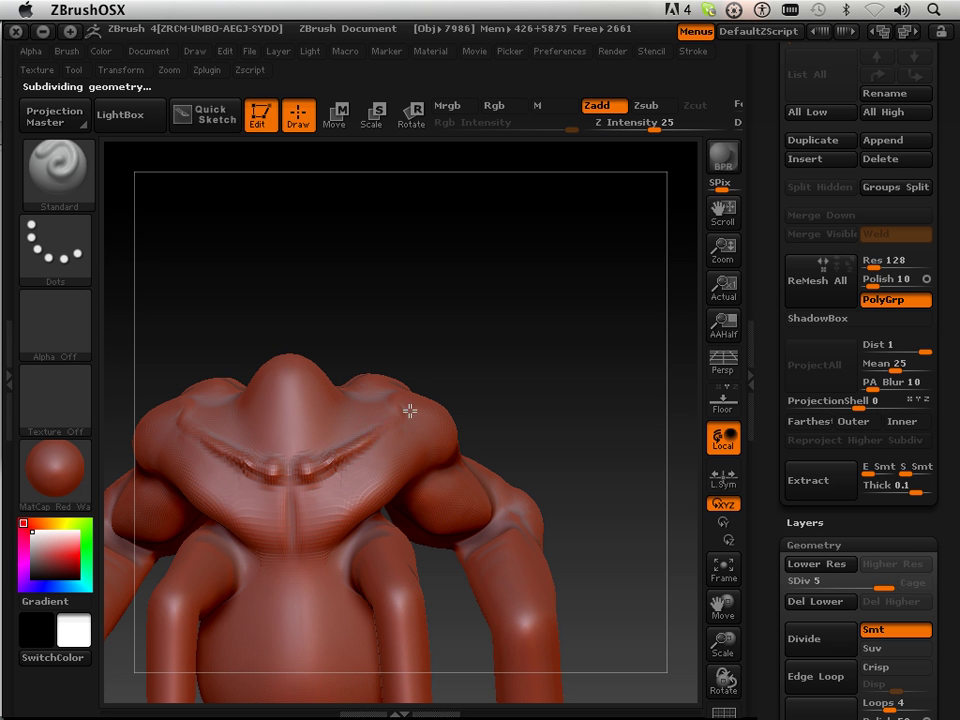
key(shift)
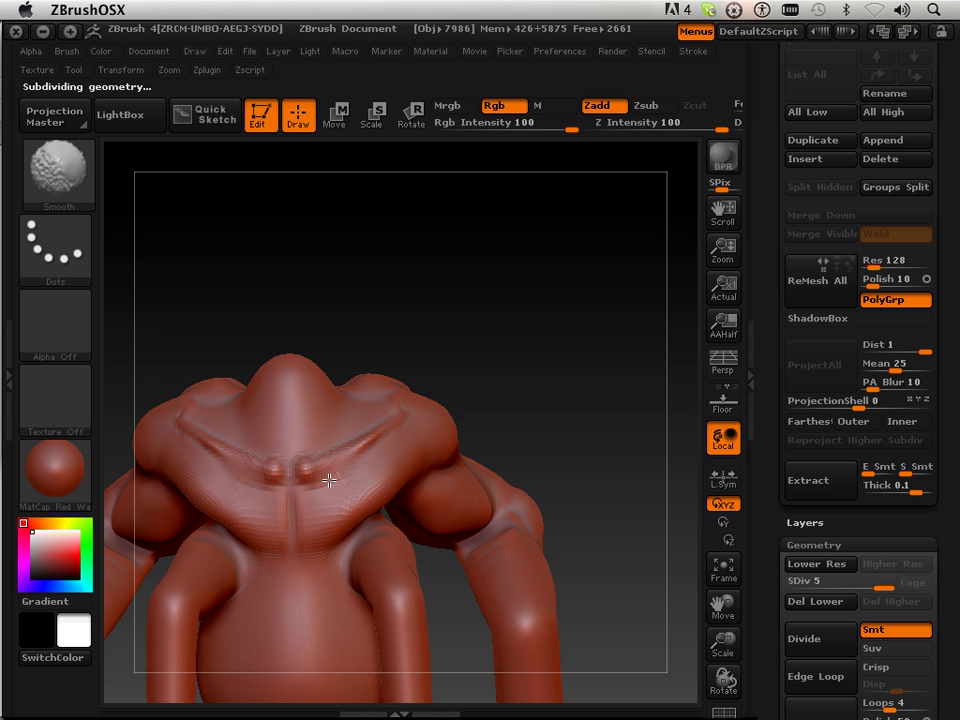
shift+drag(329, 472, 306, 482)
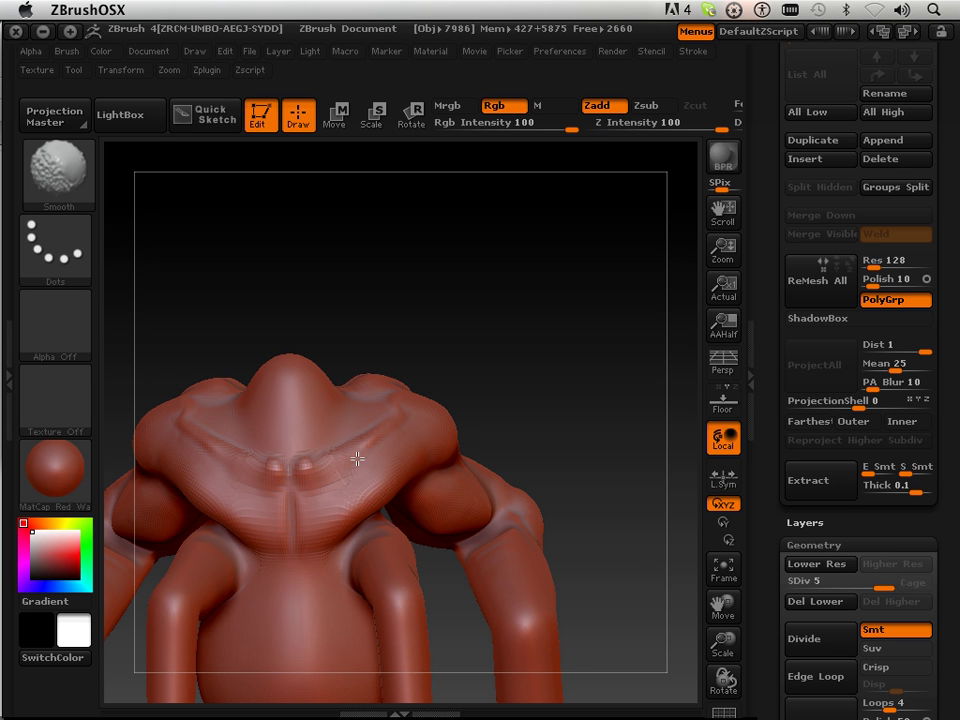
mouse_move(300, 482)
mouse_down()
mouse_move(323, 471)
mouse_move(303, 459)
mouse_up()
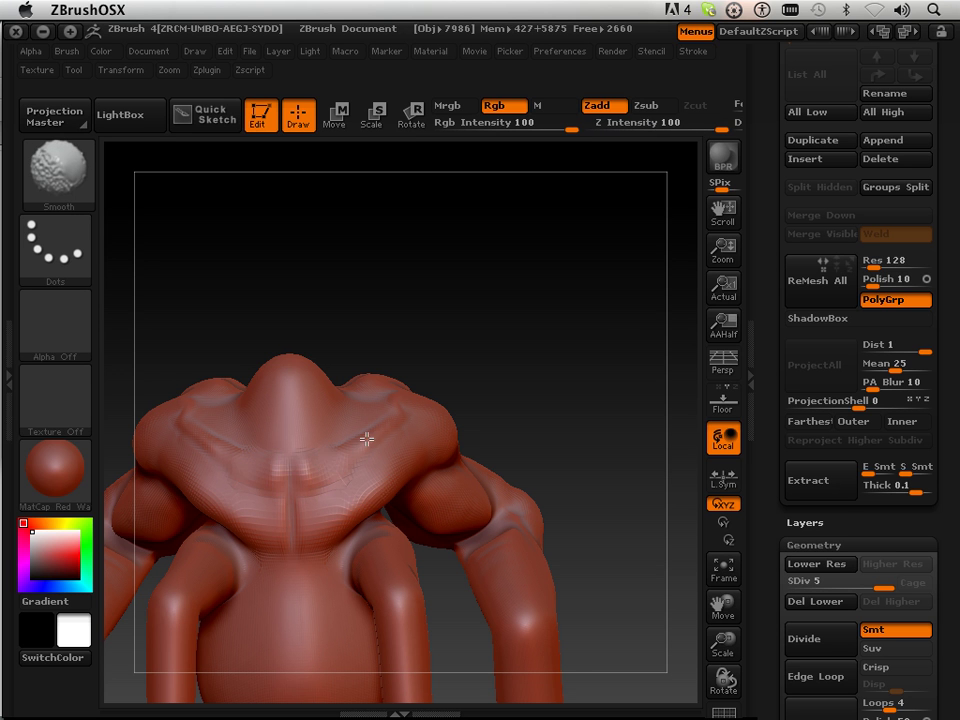
Shape the chest muscle running into the shoulder and armpit with the Standard brush, smoothing between strokes
mouse_move(514, 339)
mouse_down()
mouse_move(493, 349)
mouse_move(514, 317)
mouse_up()
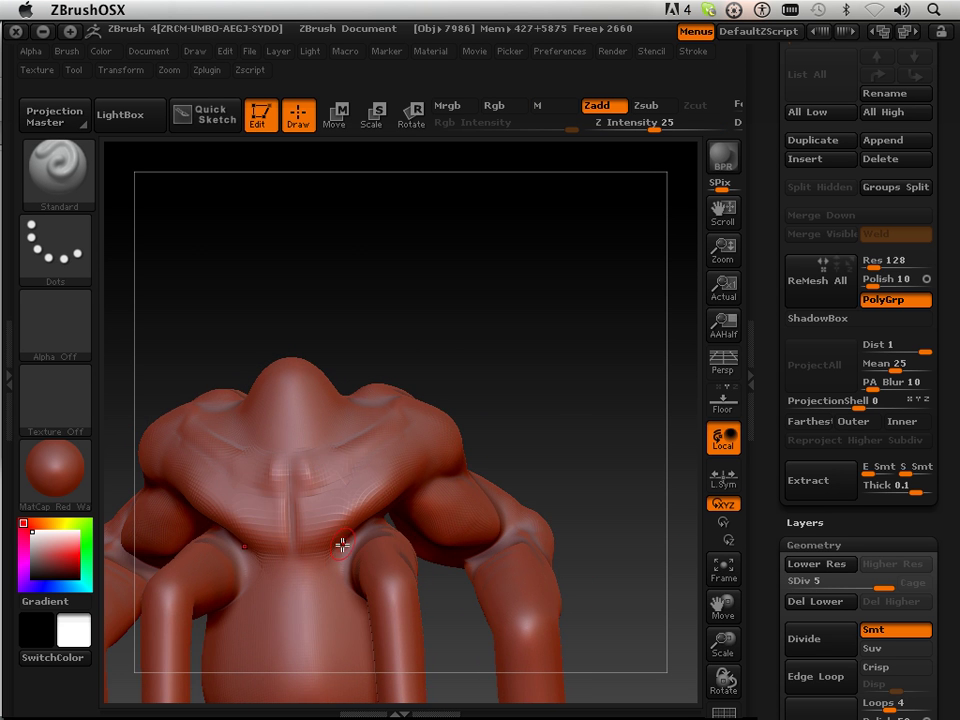
mouse_move(468, 410)
mouse_down()
mouse_move(484, 375)
mouse_move(489, 390)
mouse_move(497, 373)
mouse_move(482, 394)
mouse_up()
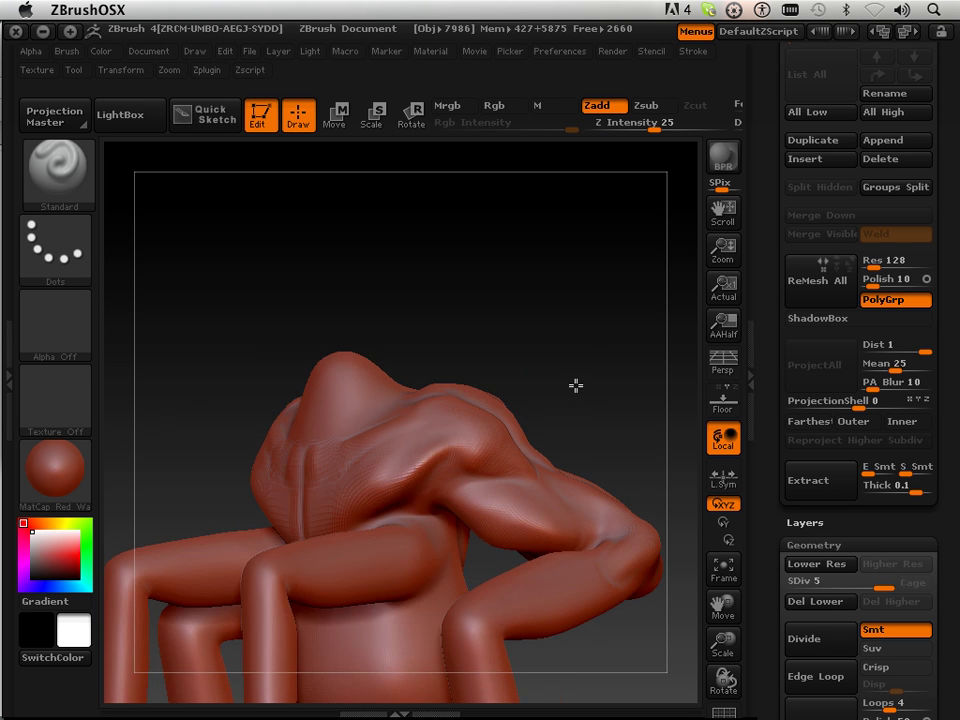
drag(592, 381, 561, 368)
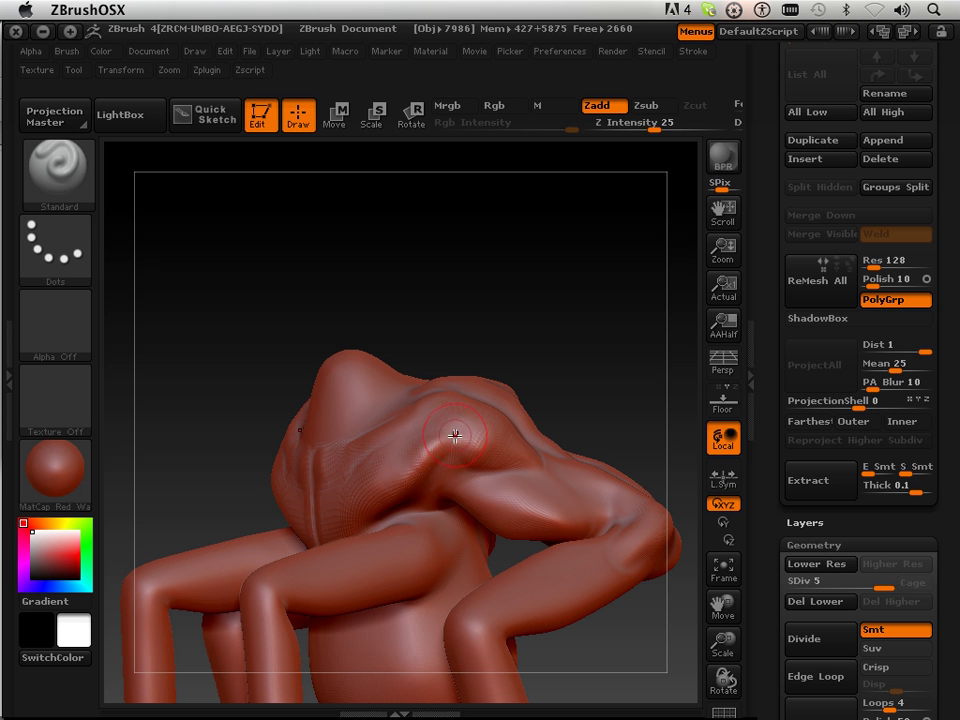
key(shift)
shift+drag(385, 485, 435, 436)
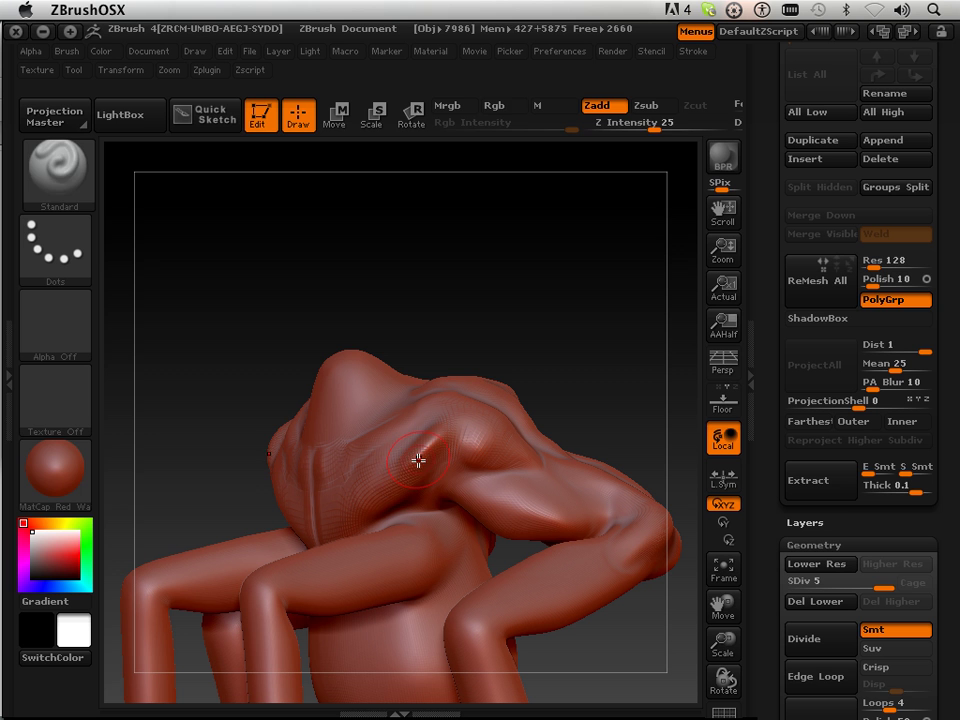
key(shift)
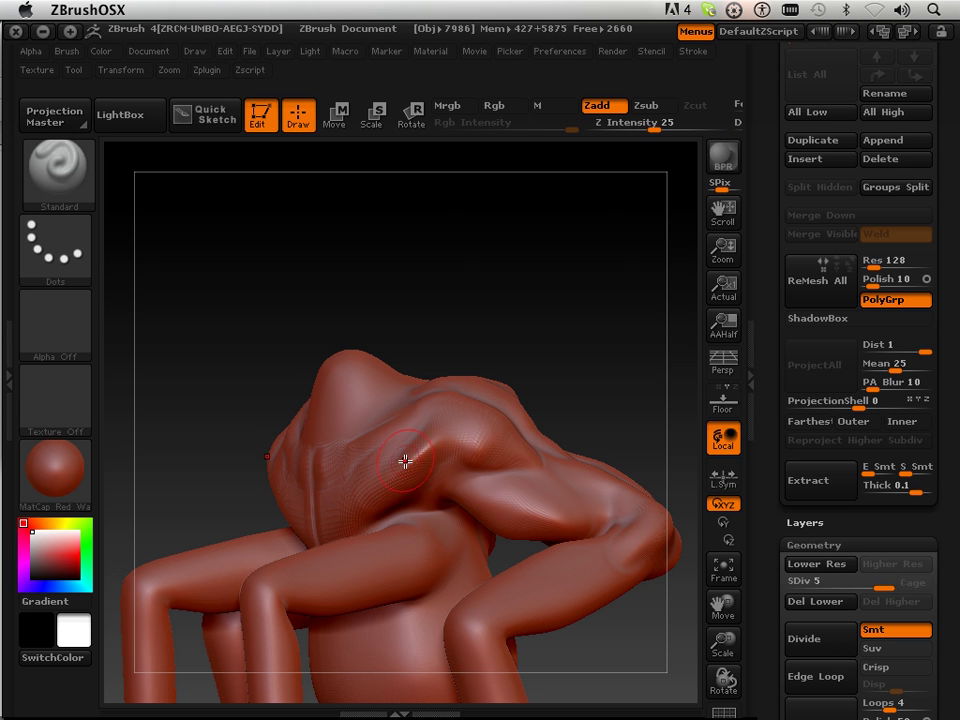
Smooth the chest muscle where it runs into the front of the shoulder
key(shift)
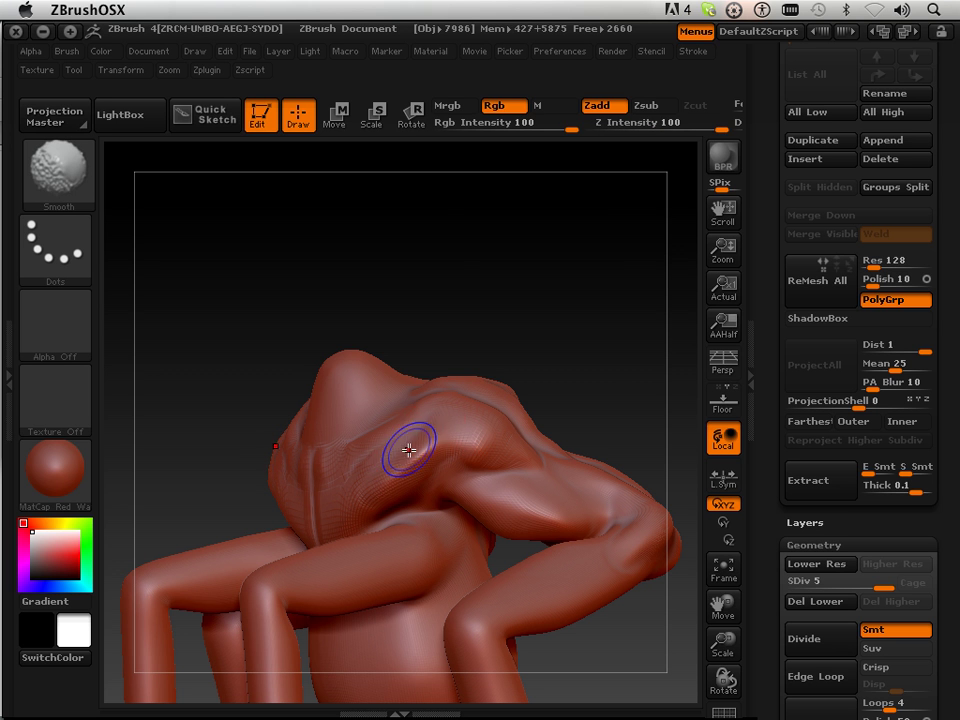
key(shift)
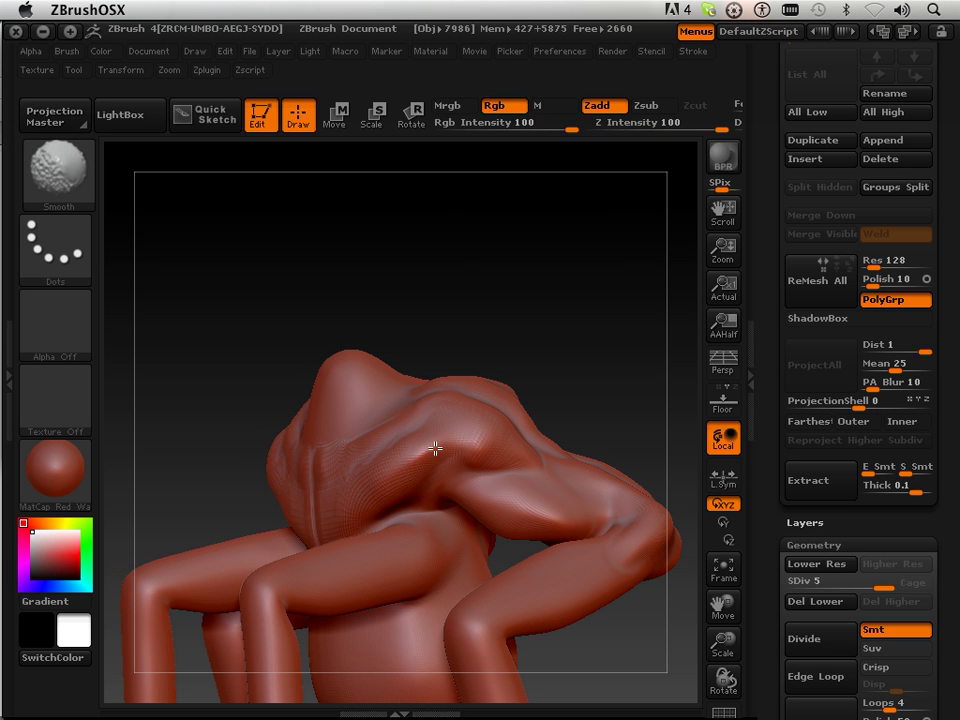
mouse_move(540, 304)
mouse_down()
mouse_move(561, 302)
mouse_move(534, 317)
mouse_up()
key(shift)
Flatten the chest muscle's surface near the shoulder with the Flatten brush
click(57, 172)
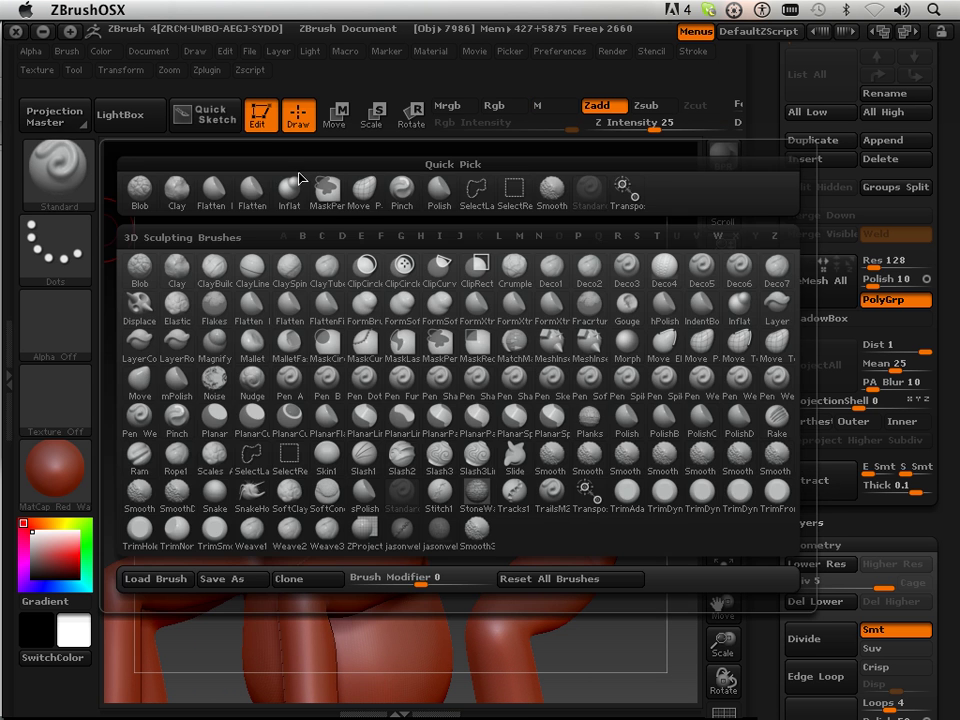
click(252, 190)
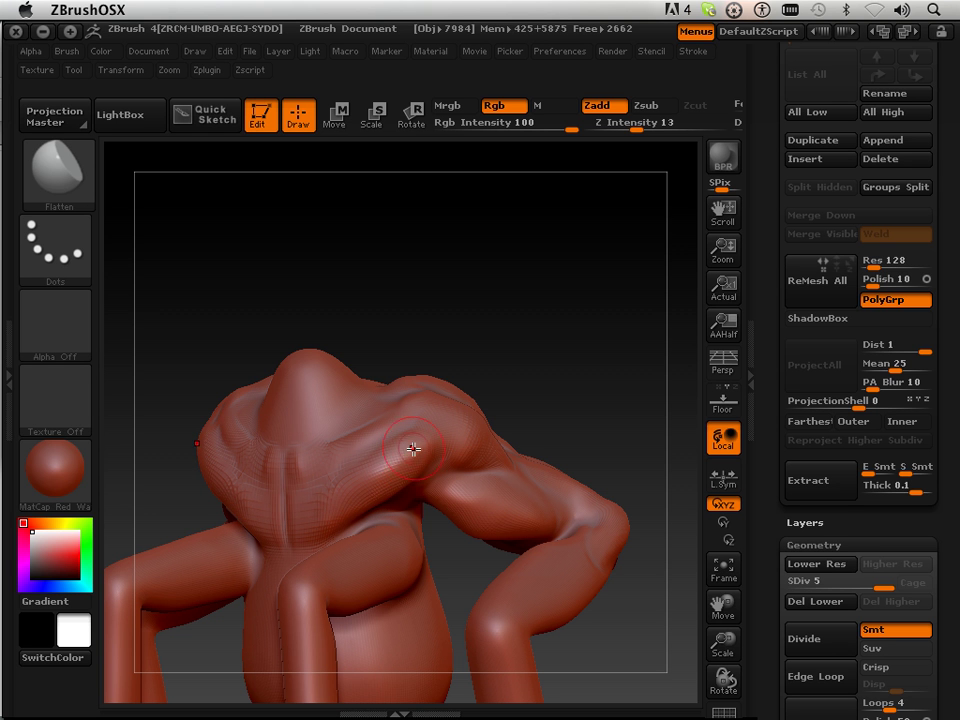
mouse_move(415, 295)
mouse_down()
mouse_move(561, 347)
mouse_move(514, 381)
mouse_up()
drag(436, 245, 610, 316)
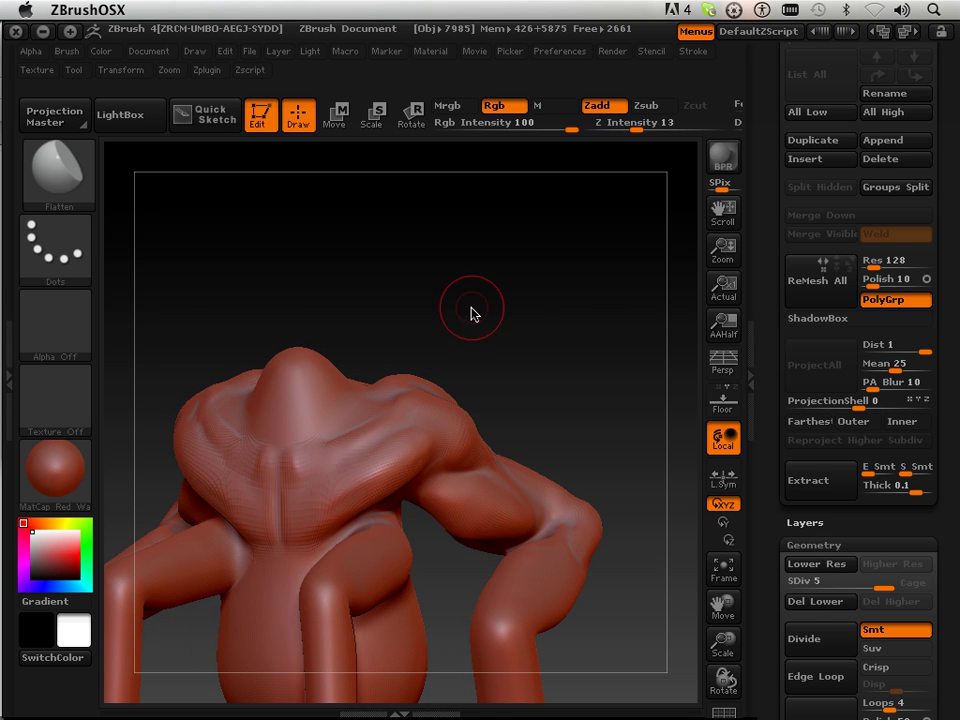
Define the creases along the collarbone and chest muscle using the Pinch brush with Zsub and Z Intensity 38
click(57, 170)
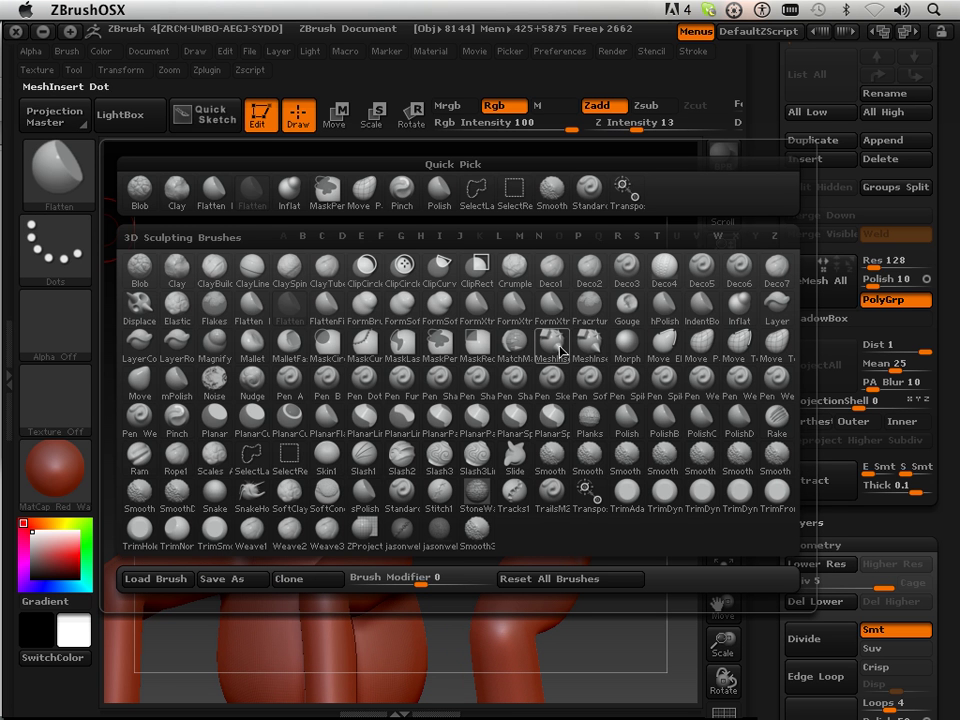
click(410, 200)
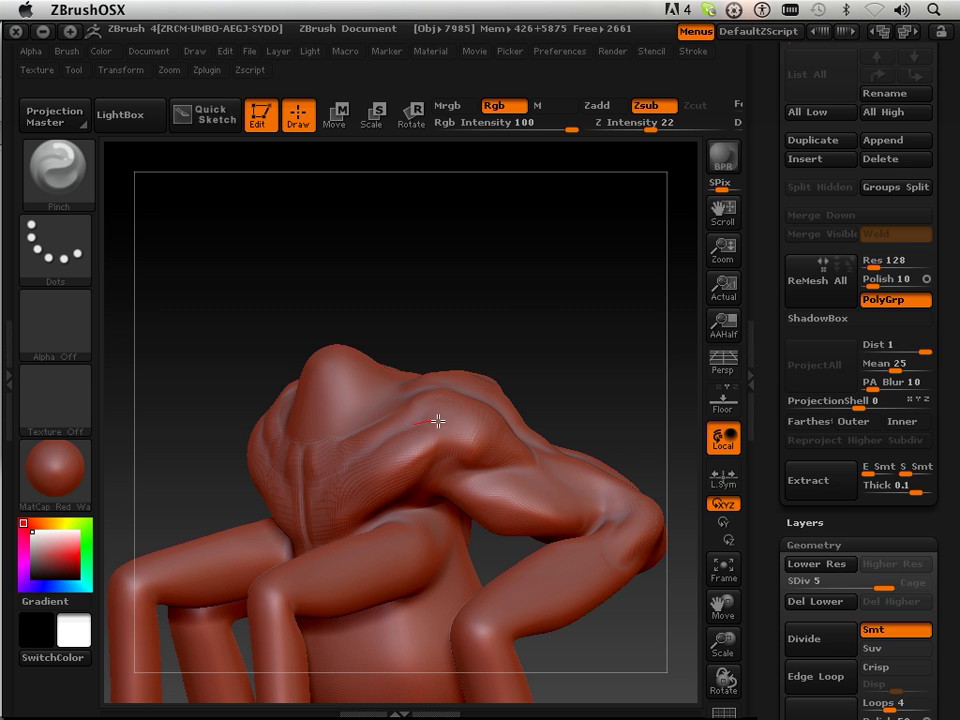
drag(650, 128, 666, 129)
drag(452, 166, 386, 261)
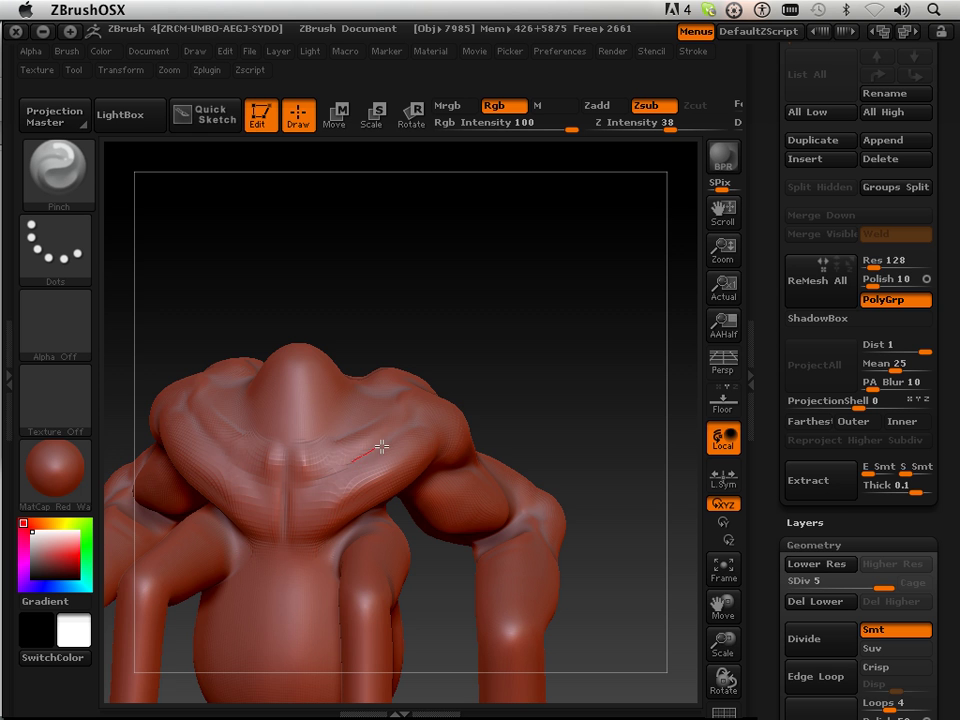
drag(559, 328, 401, 423)
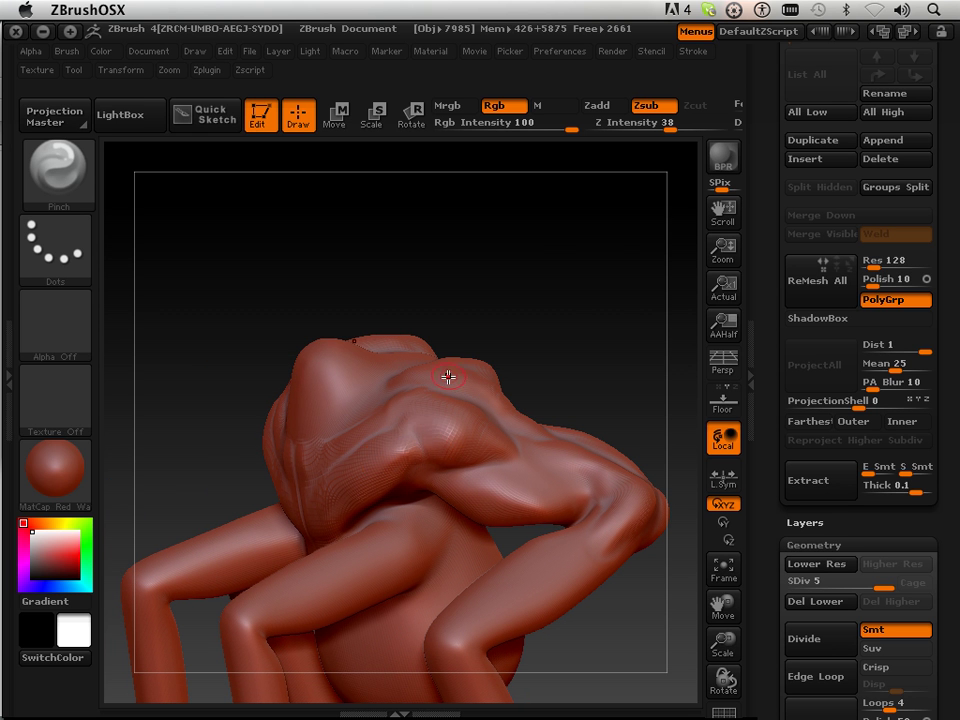
mouse_move(521, 339)
mouse_down()
mouse_move(581, 302)
mouse_move(534, 302)
mouse_up()
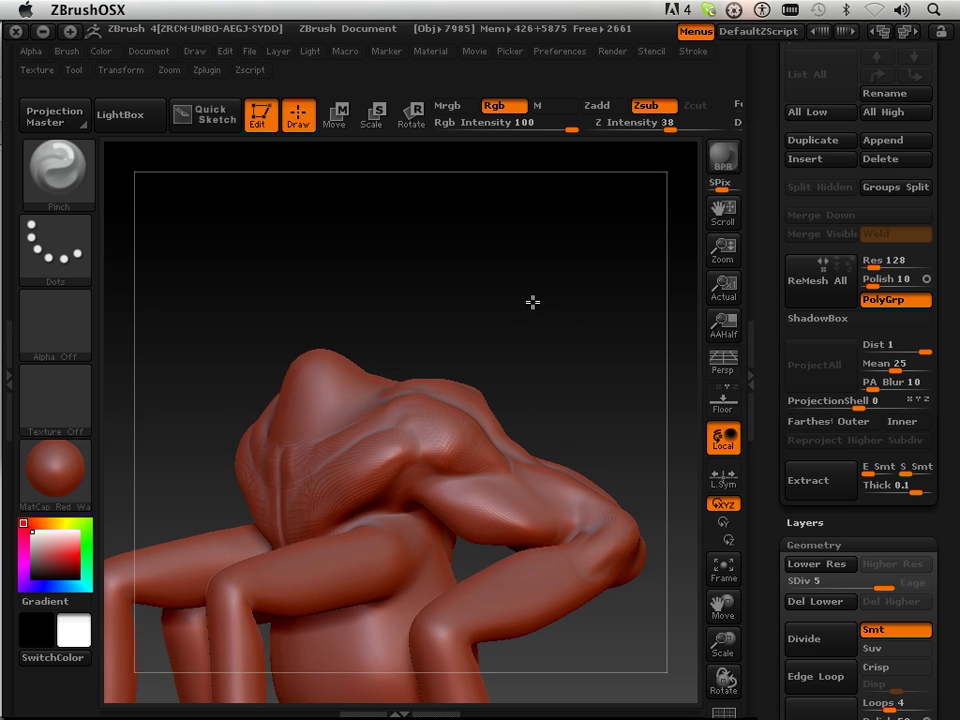
Even out the chest and front shoulder muscles with the Flatten brush at Z Intensity 6, smoothing the transitions
key(b)
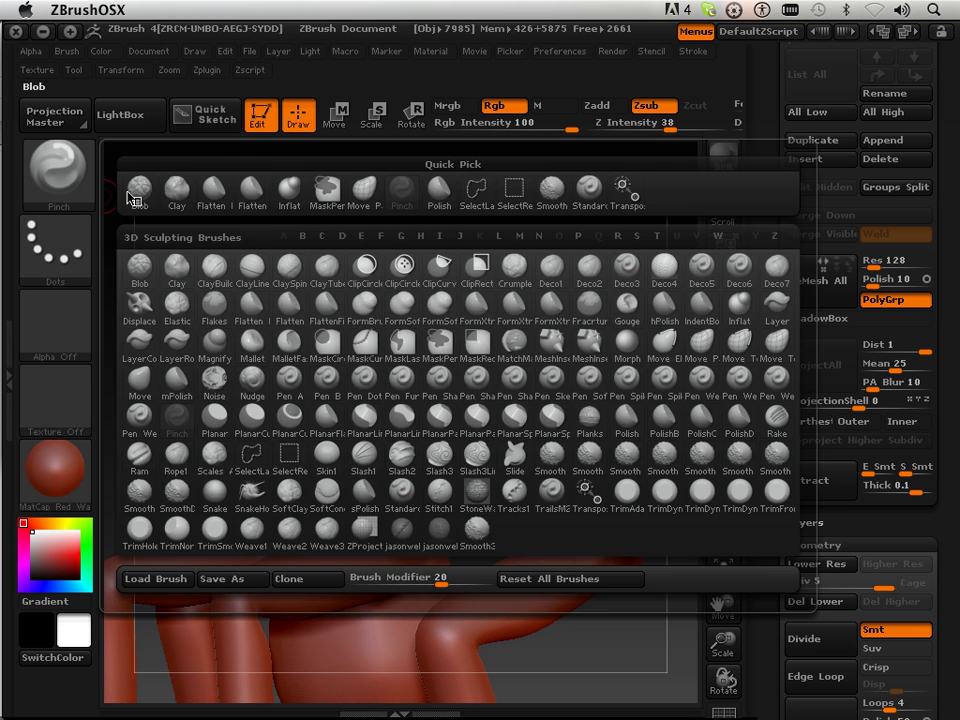
click(253, 189)
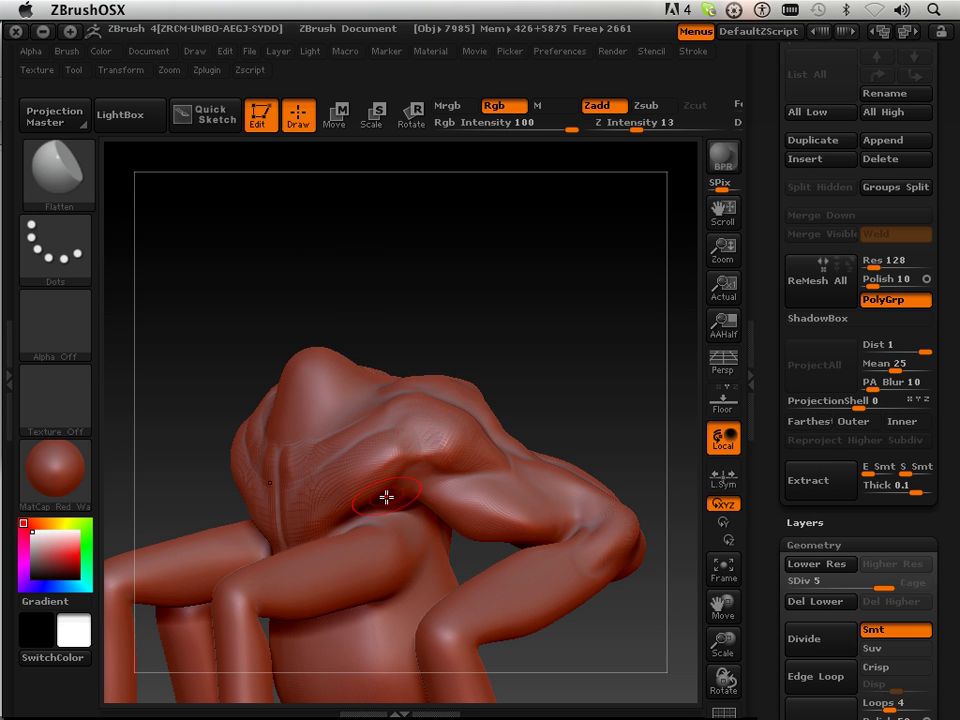
mouse_move(520, 320)
mouse_down()
mouse_move(538, 285)
mouse_move(570, 317)
mouse_move(534, 328)
mouse_up()
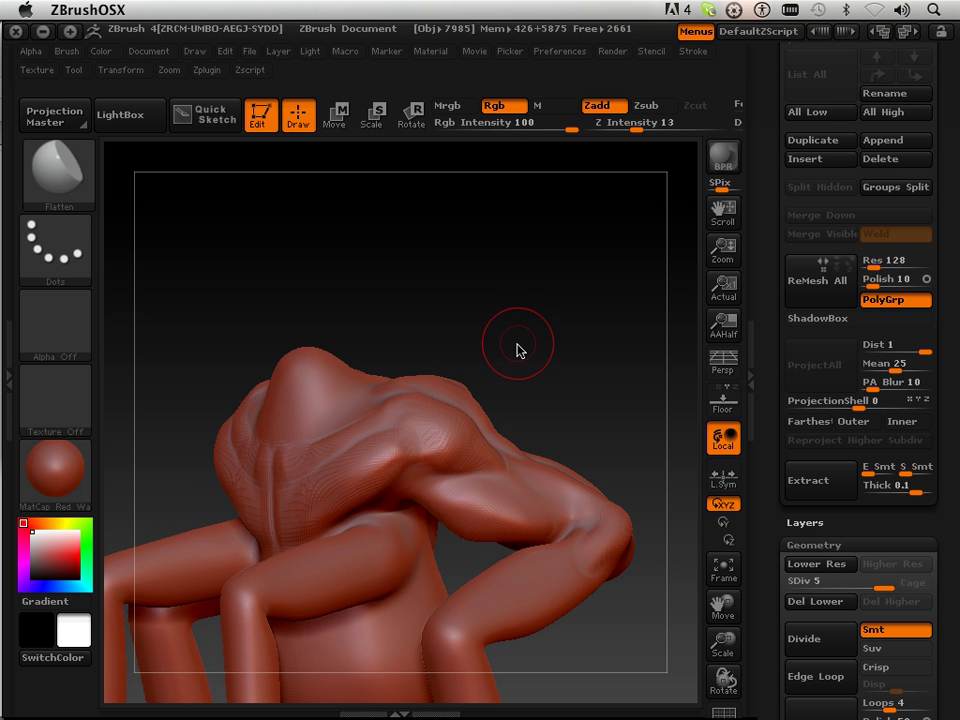
drag(636, 129, 605, 147)
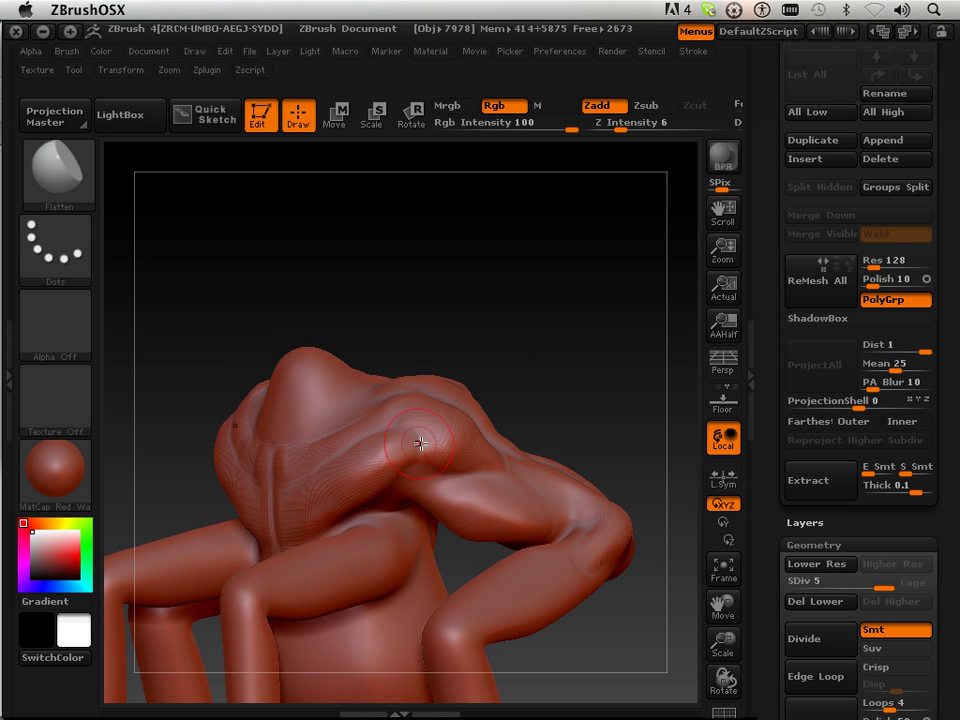
mouse_move(531, 358)
mouse_down()
mouse_move(591, 317)
mouse_move(527, 328)
mouse_move(572, 285)
mouse_move(589, 332)
mouse_move(345, 508)
mouse_up()
key(shift)
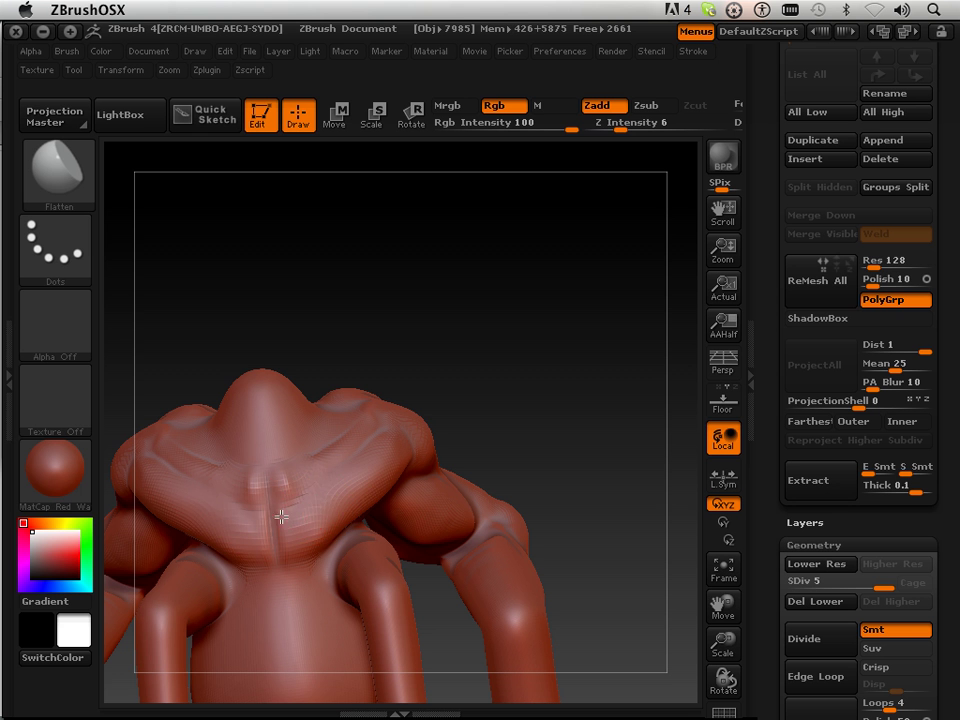
mouse_move(406, 417)
mouse_down()
mouse_move(476, 317)
mouse_move(403, 317)
mouse_move(411, 314)
mouse_move(366, 388)
mouse_move(345, 364)
mouse_move(330, 367)
mouse_move(366, 481)
mouse_up()
drag(268, 311, 348, 284)
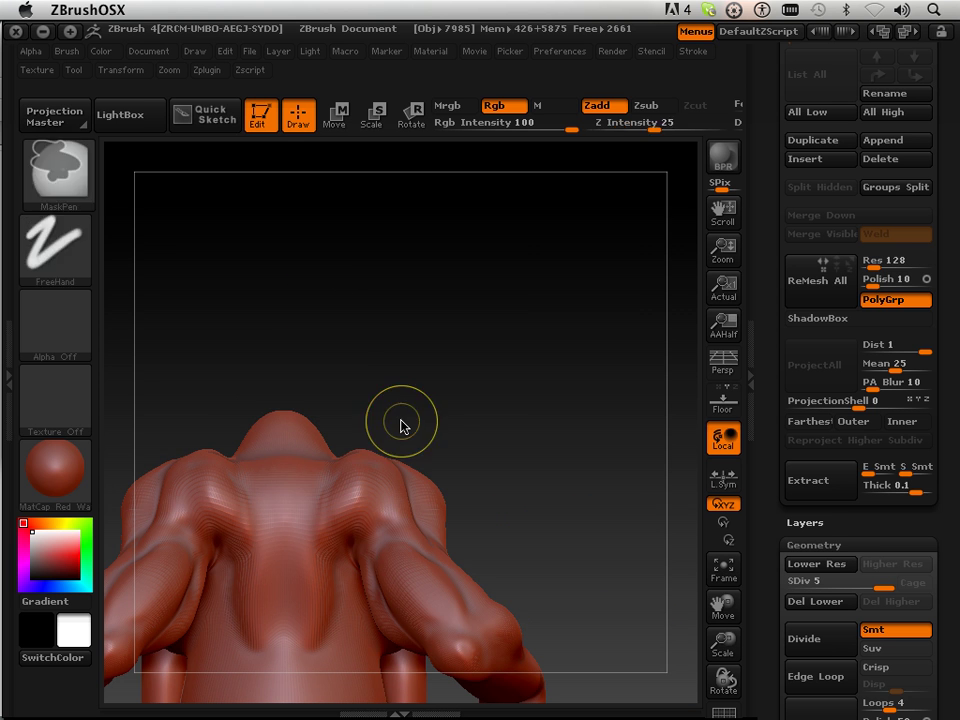